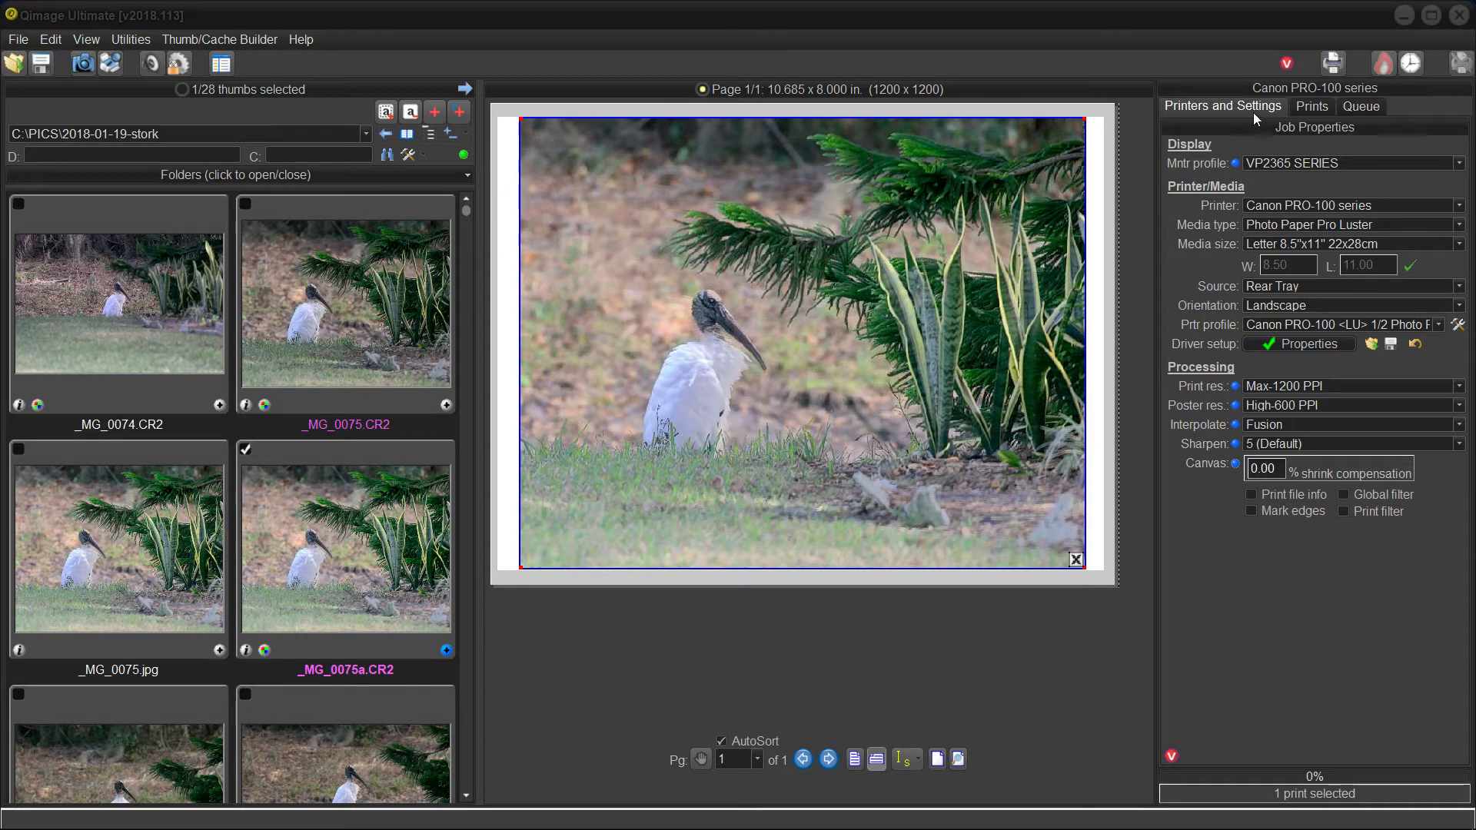
- Review the available print sizes, the job properties and the list of preferences that can be configured
left_click(1302, 106)
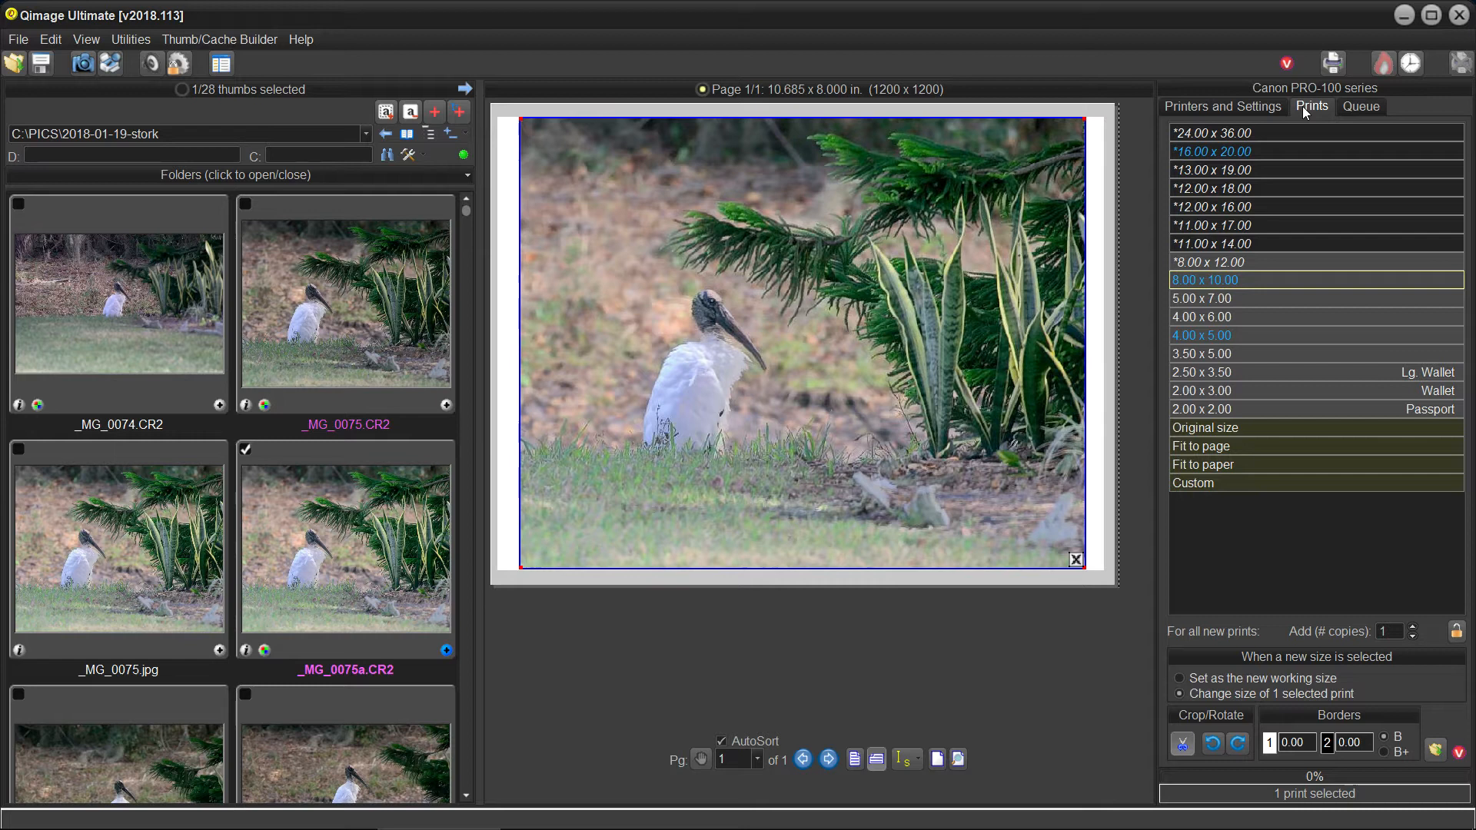
left_click(1238, 108)
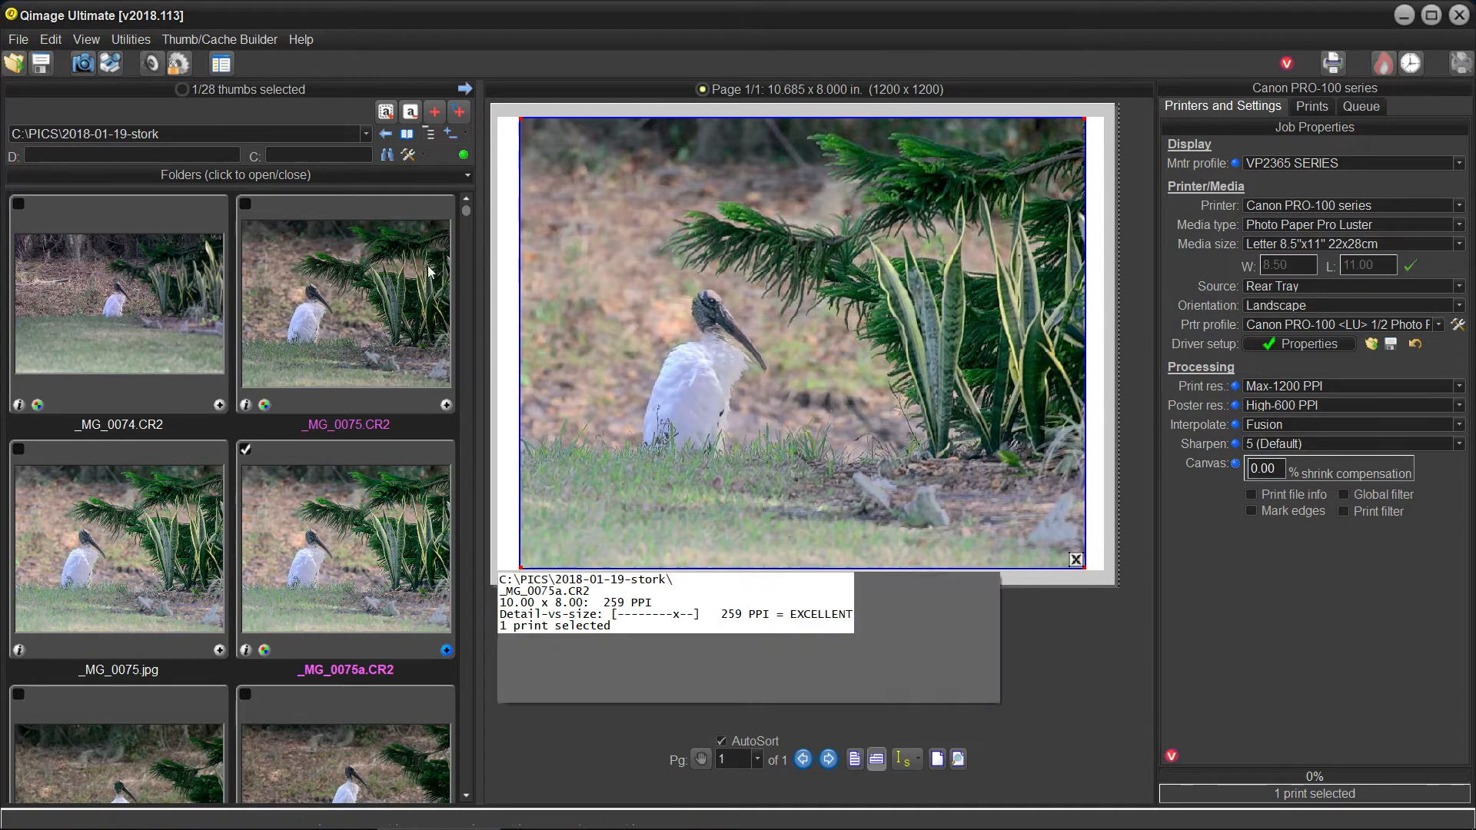
left_click(49, 39)
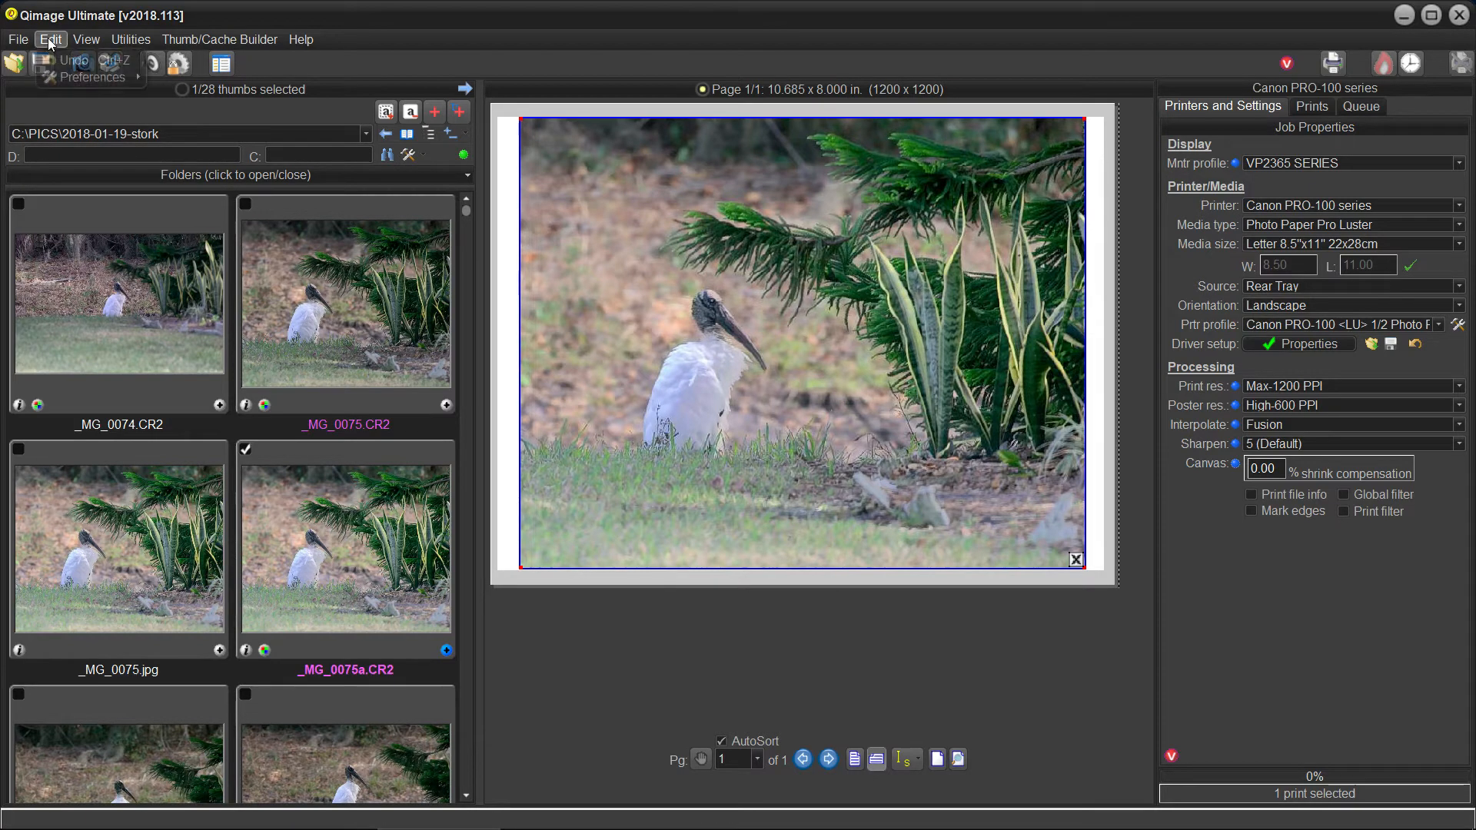
mouse_move(73, 75)
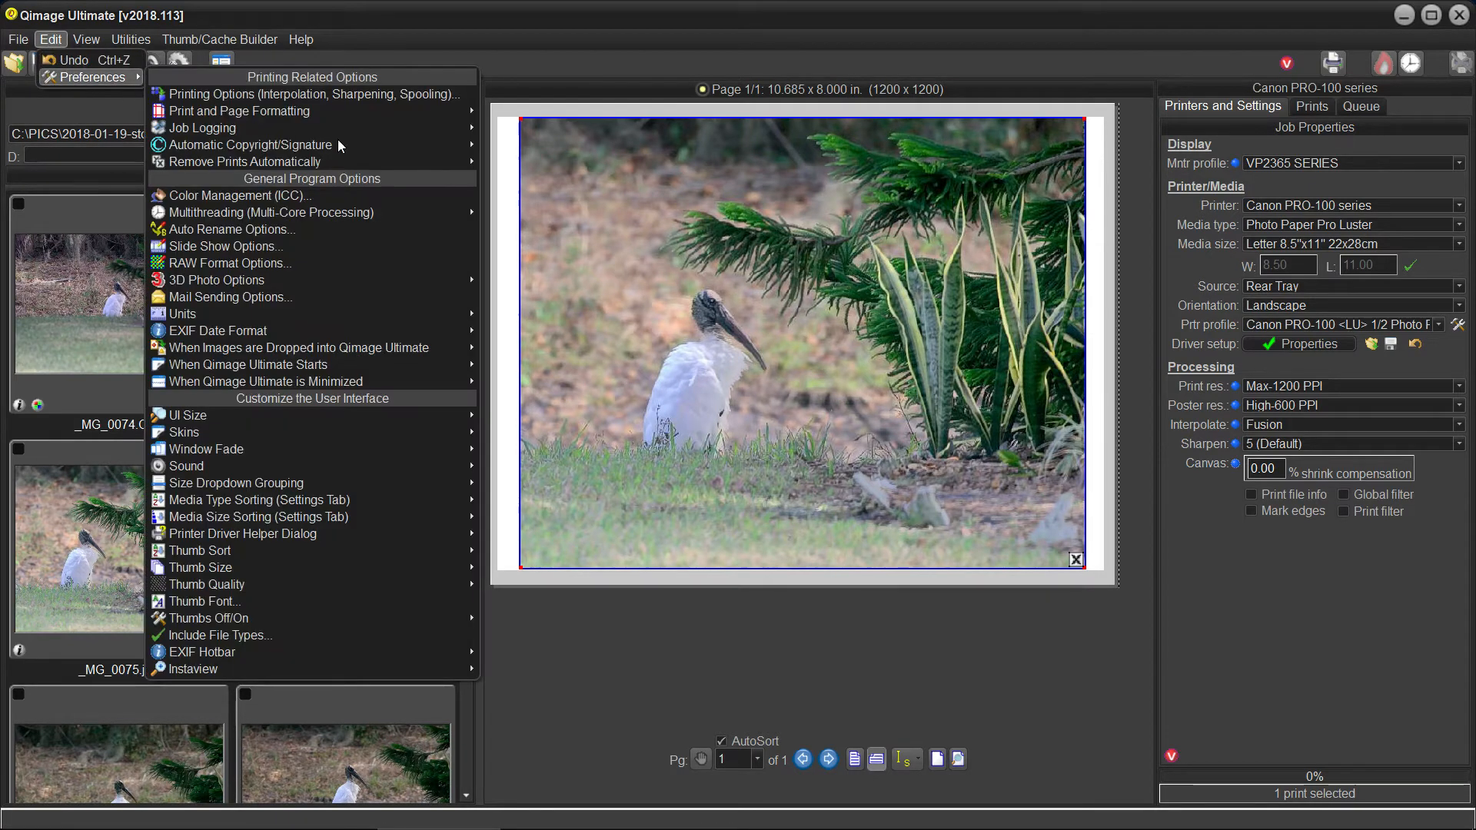
mouse_move(329, 366)
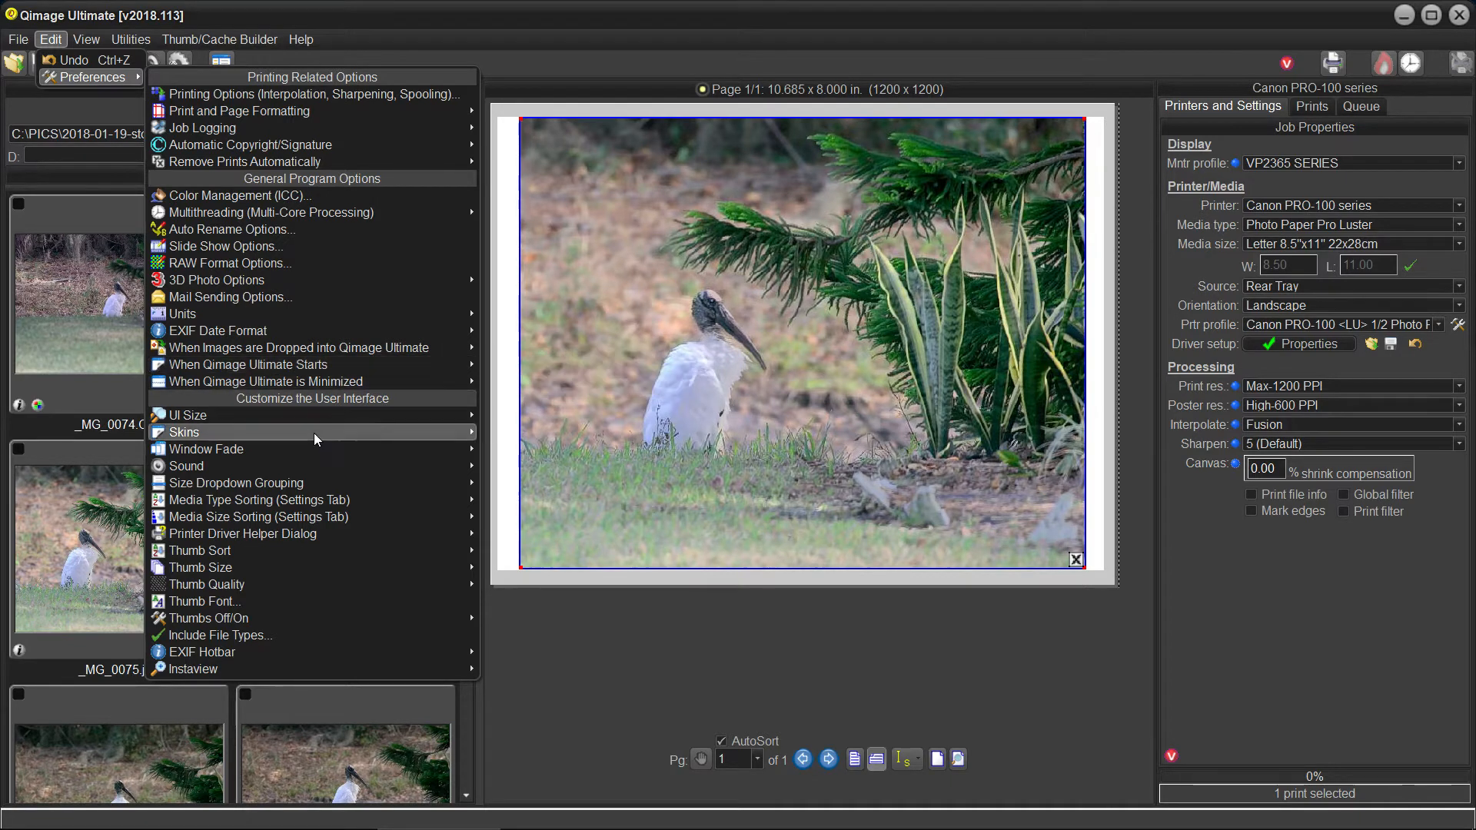
mouse_move(359, 433)
mouse_move(307, 516)
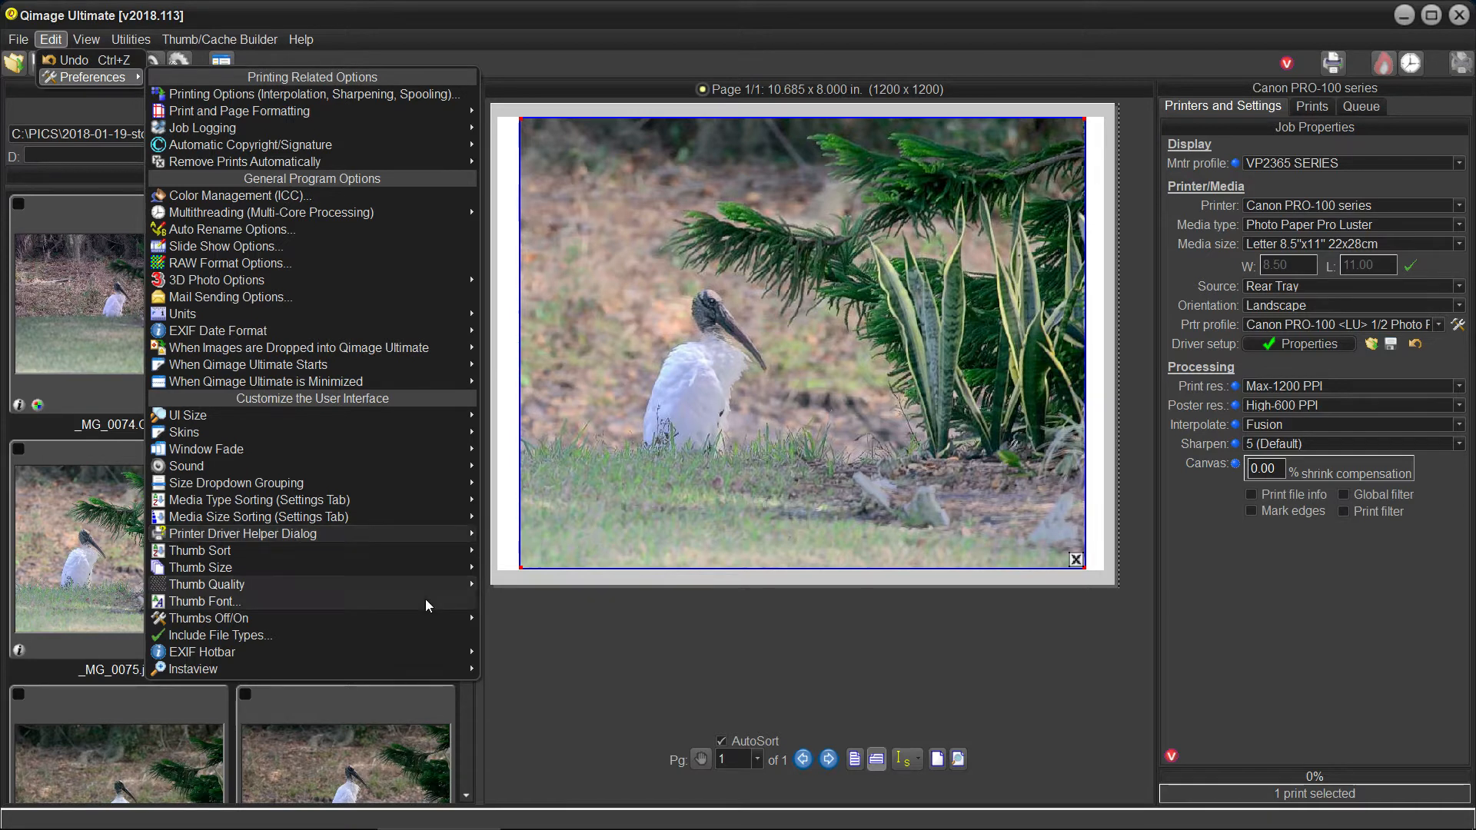
left_click(515, 643)
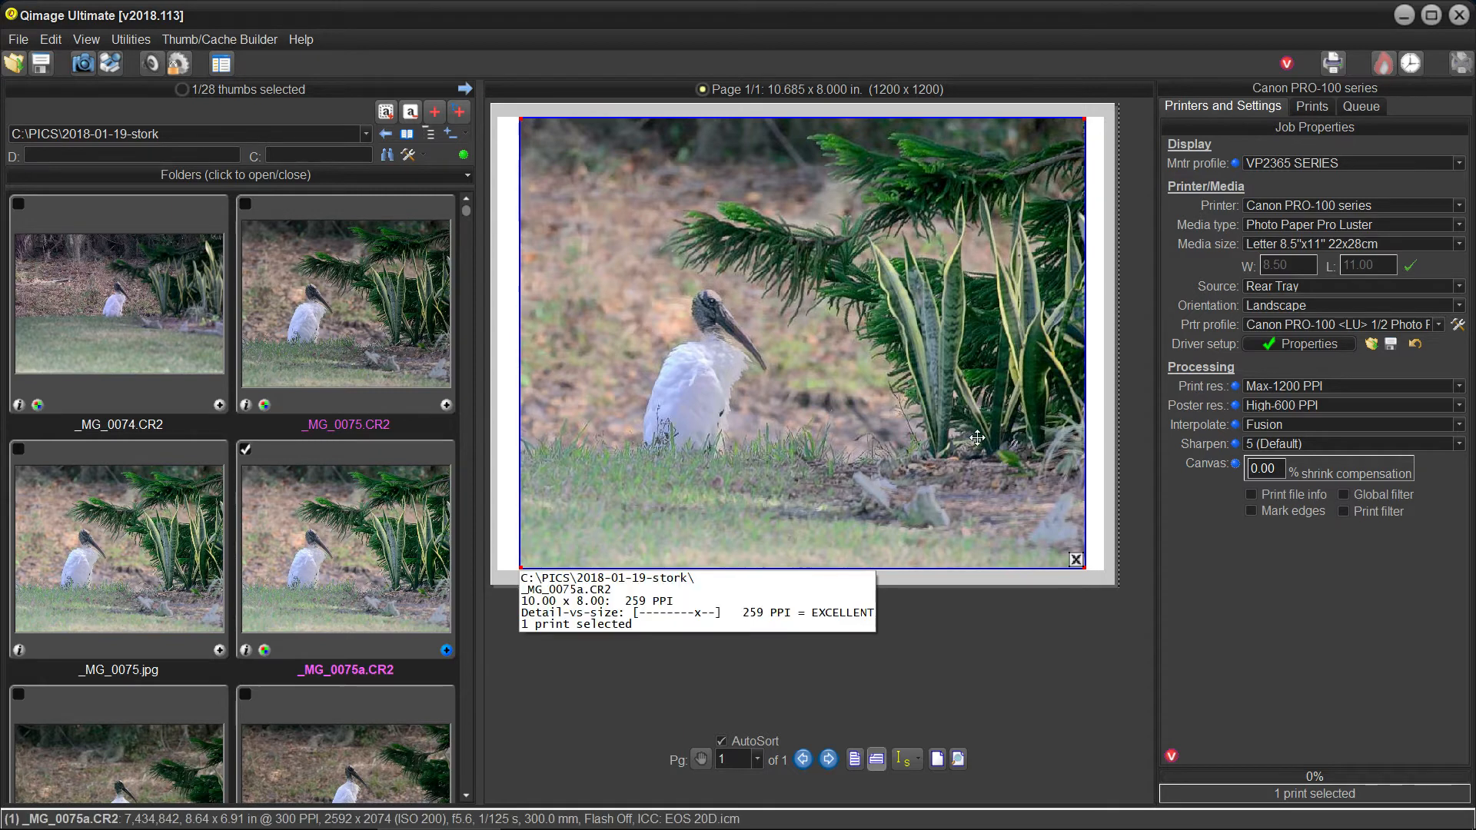
- Switch the measurement units to Metric (millimeters) while startup settings are locked, and restart the session
left_click(1302, 109)
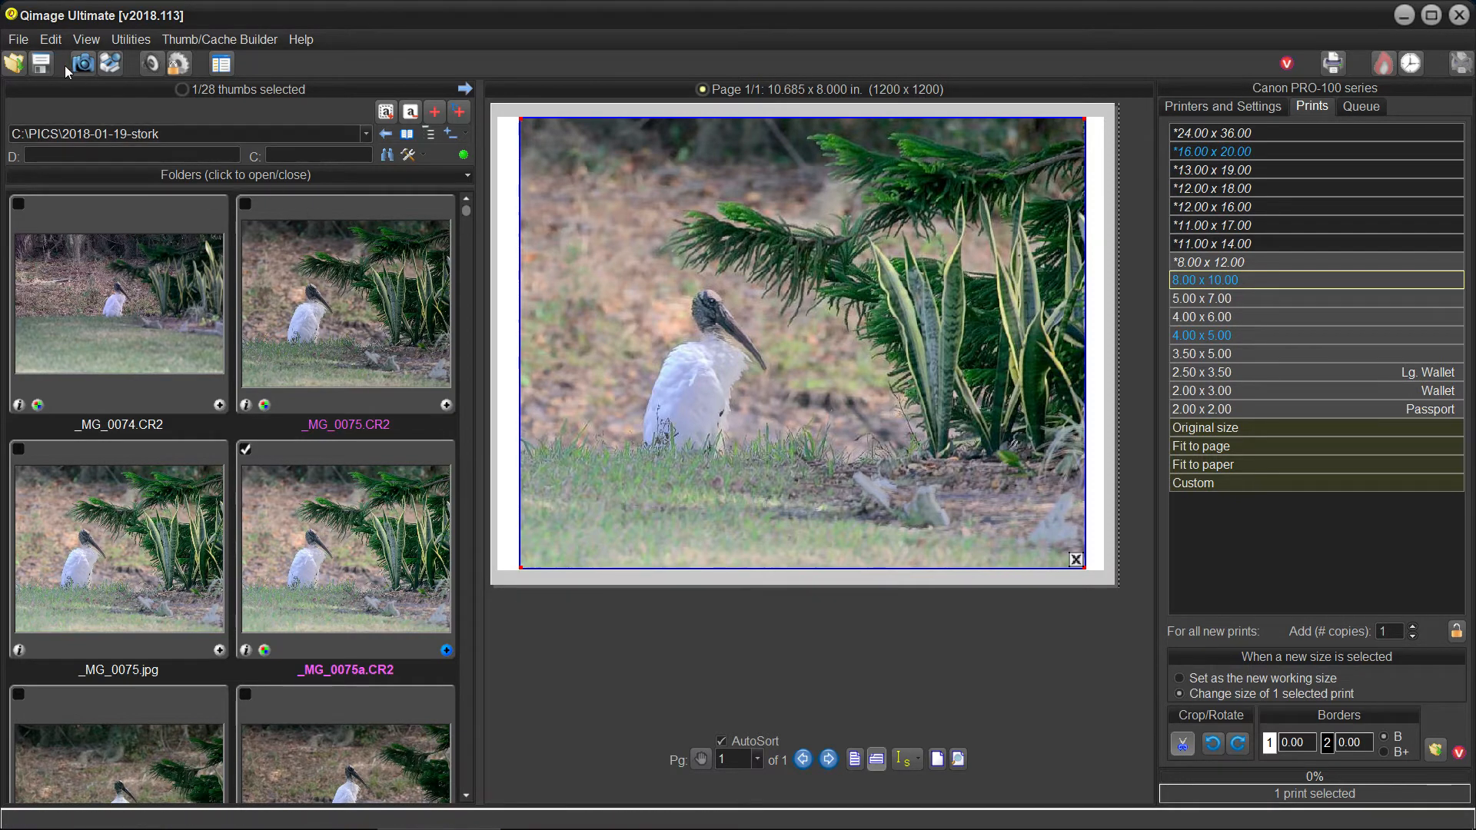
left_click(48, 39)
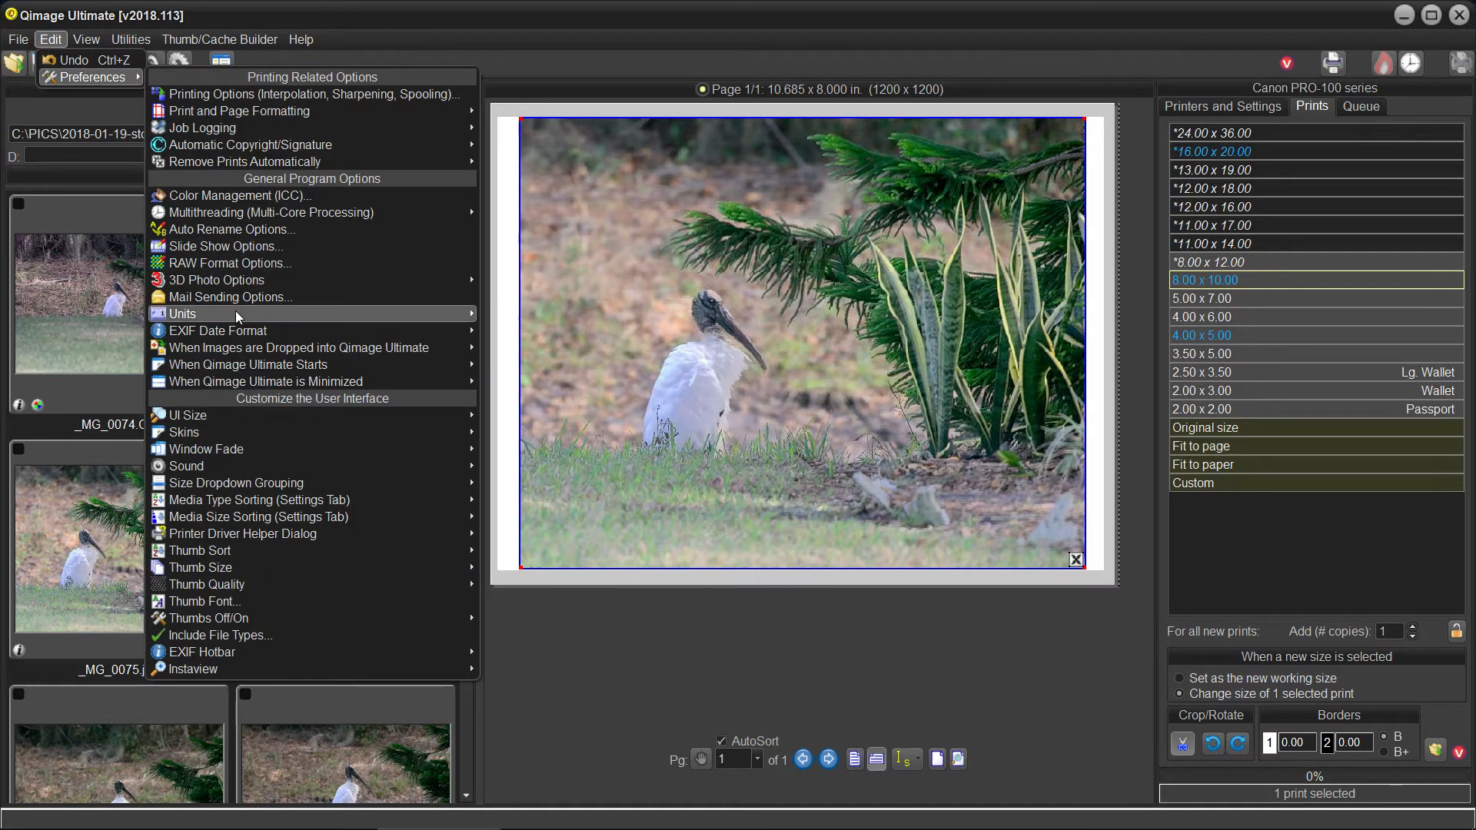
mouse_move(238, 311)
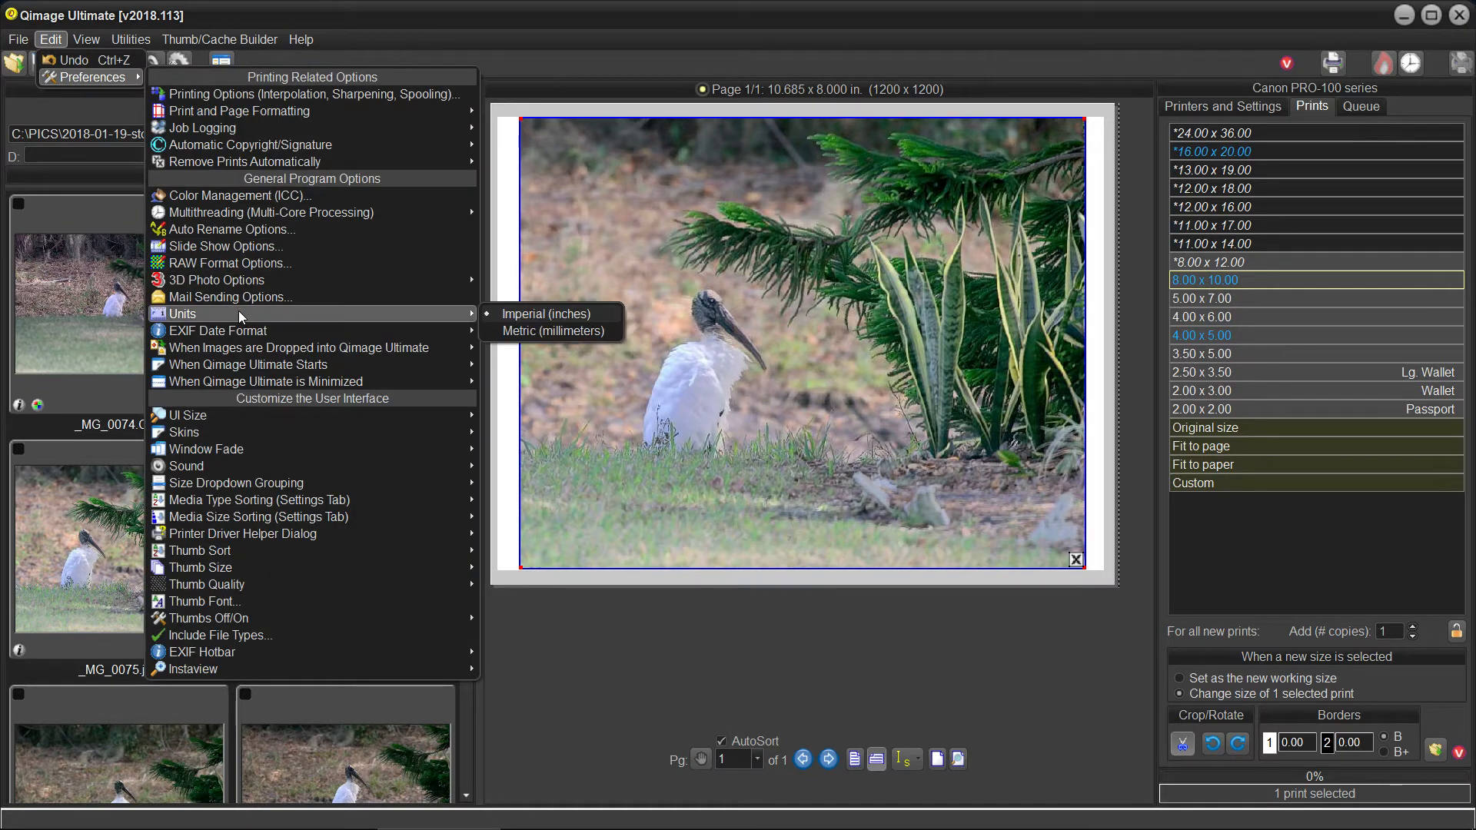
left_click(551, 332)
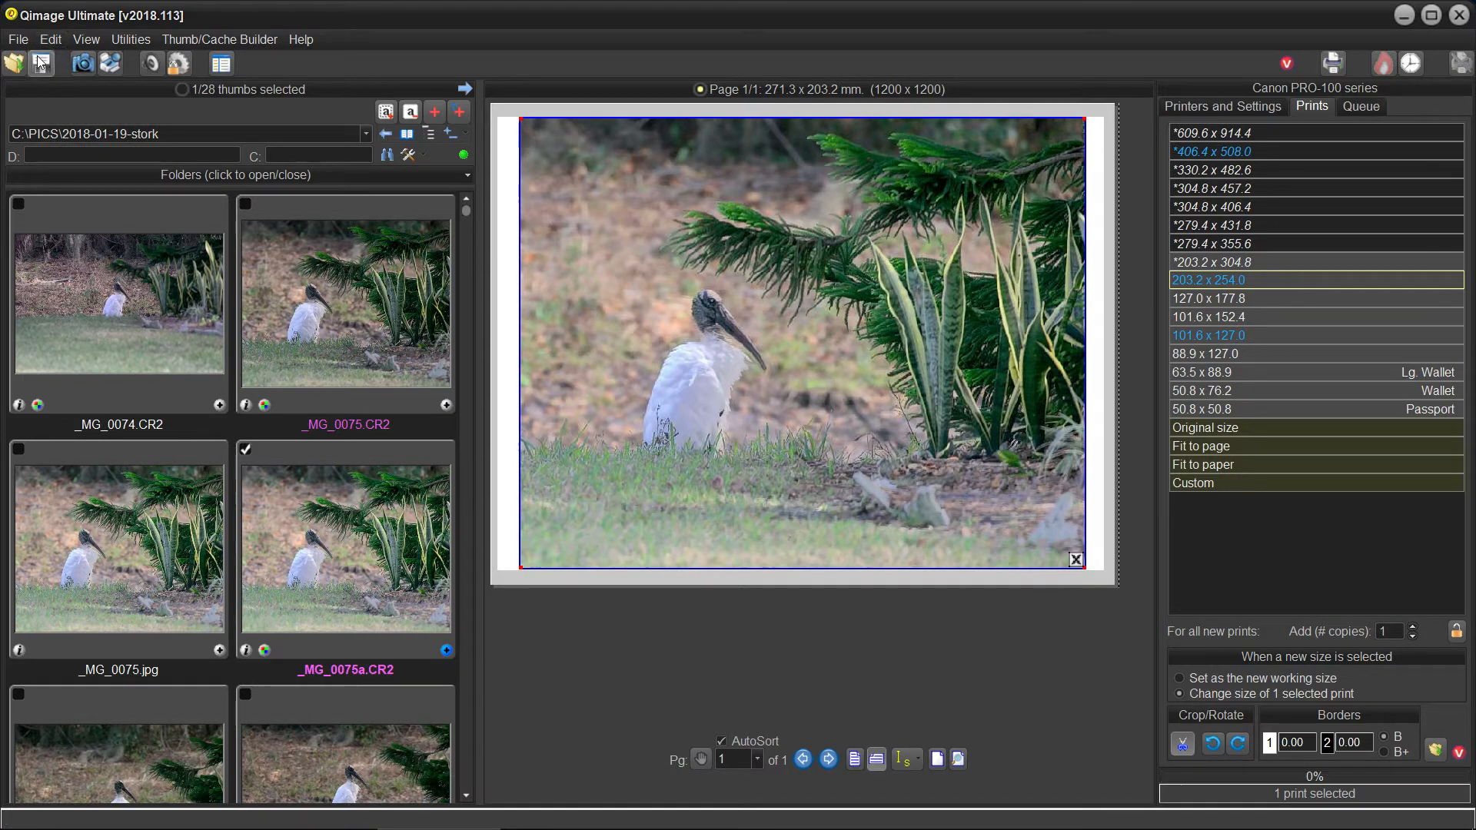
left_click(18, 40)
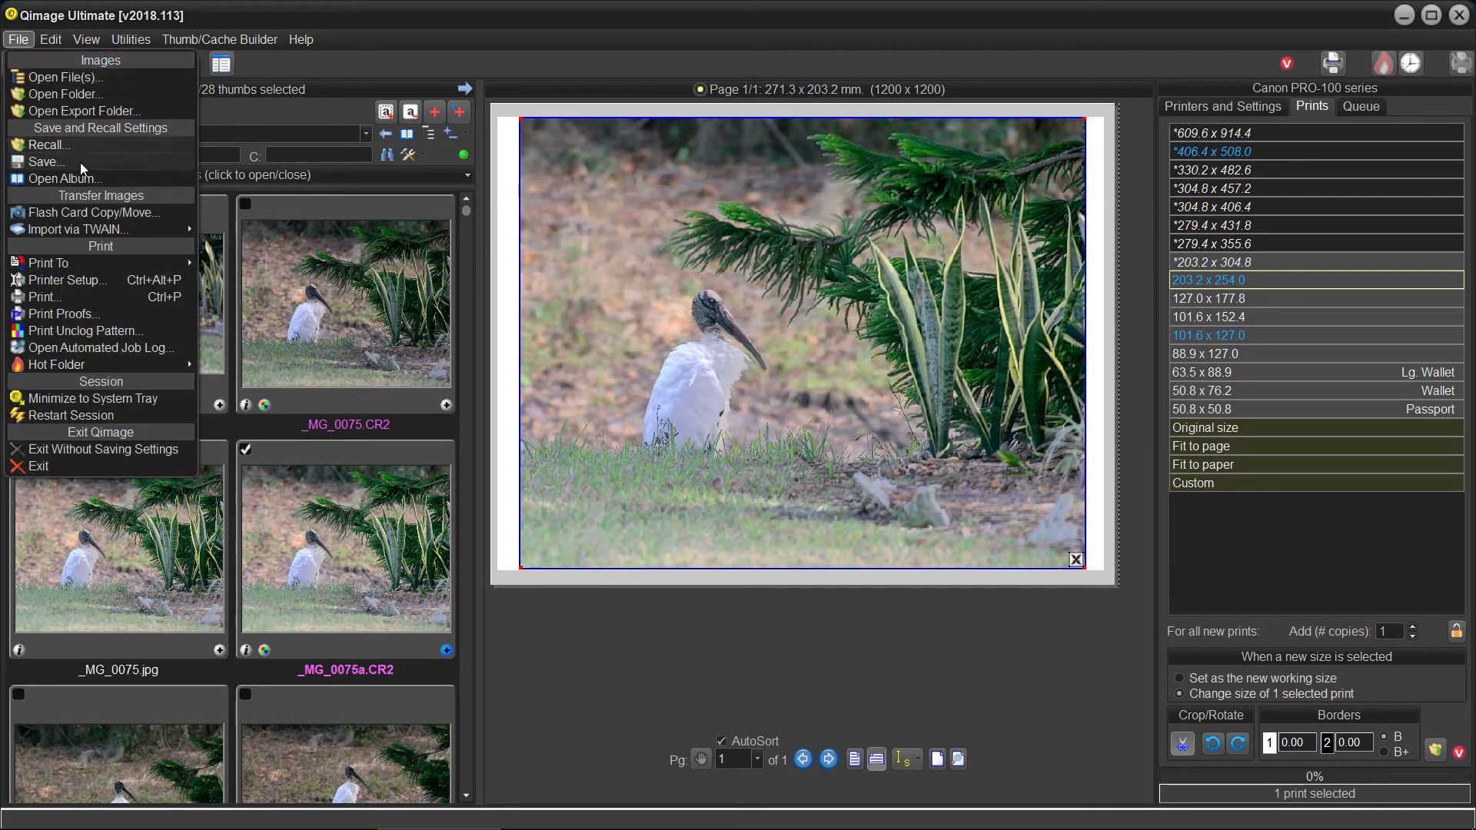
left_click(79, 415)
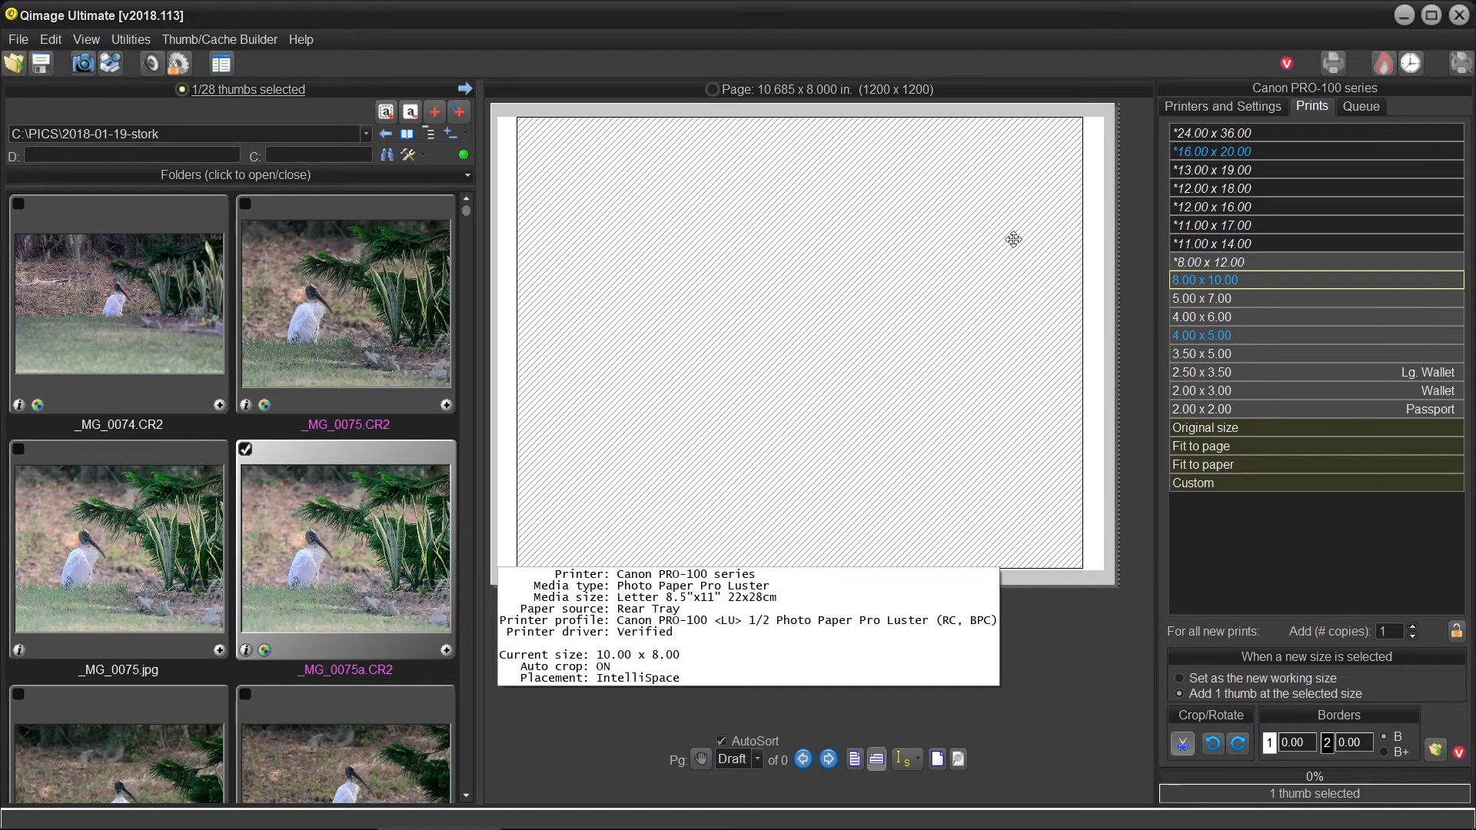
- Set the measurement units to Metric (millimeters) and the page orientation to portrait
left_click(51, 39)
mouse_move(92, 76)
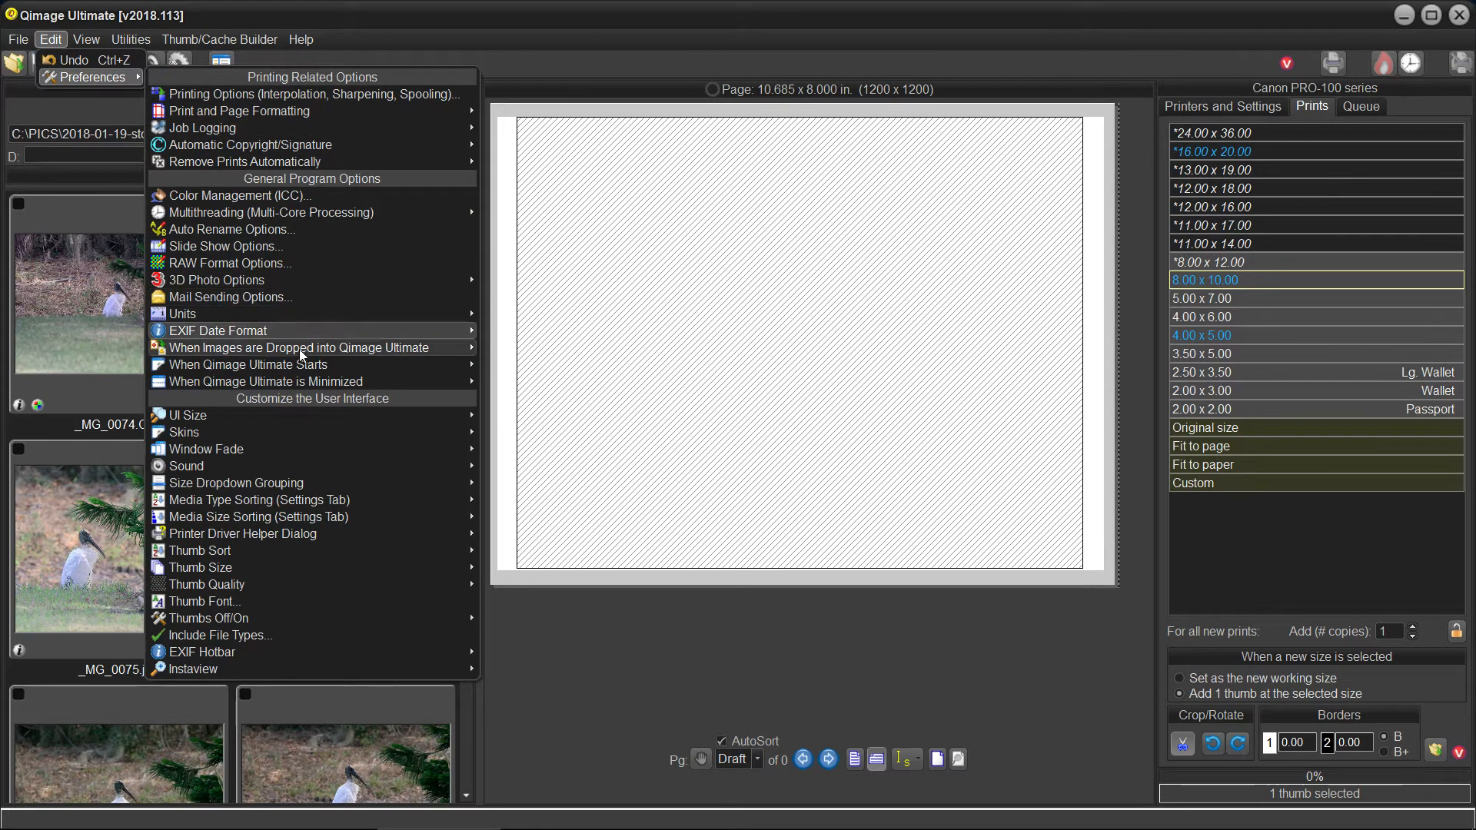
mouse_move(264, 314)
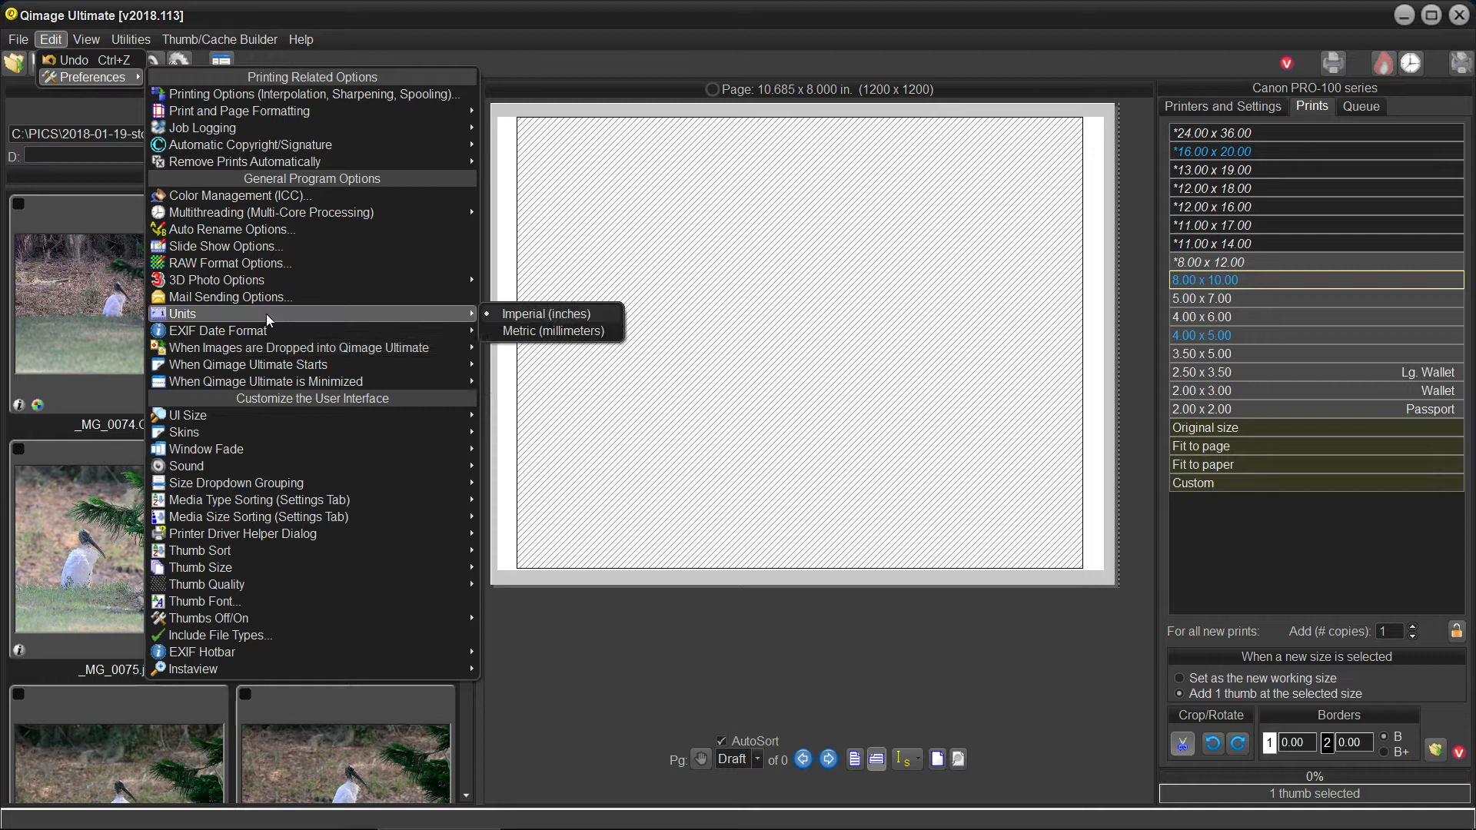
left_click(512, 330)
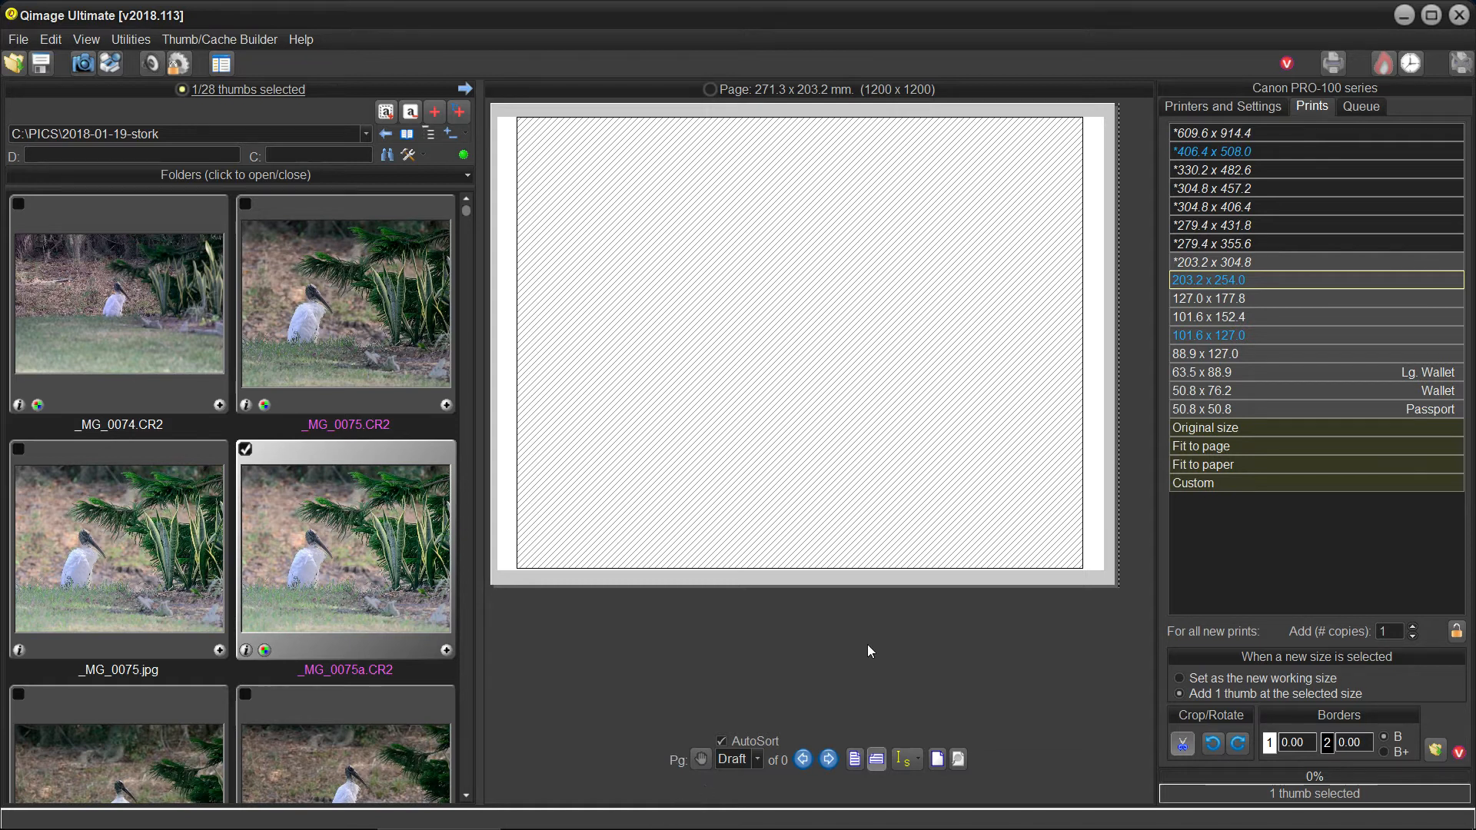
left_click(854, 763)
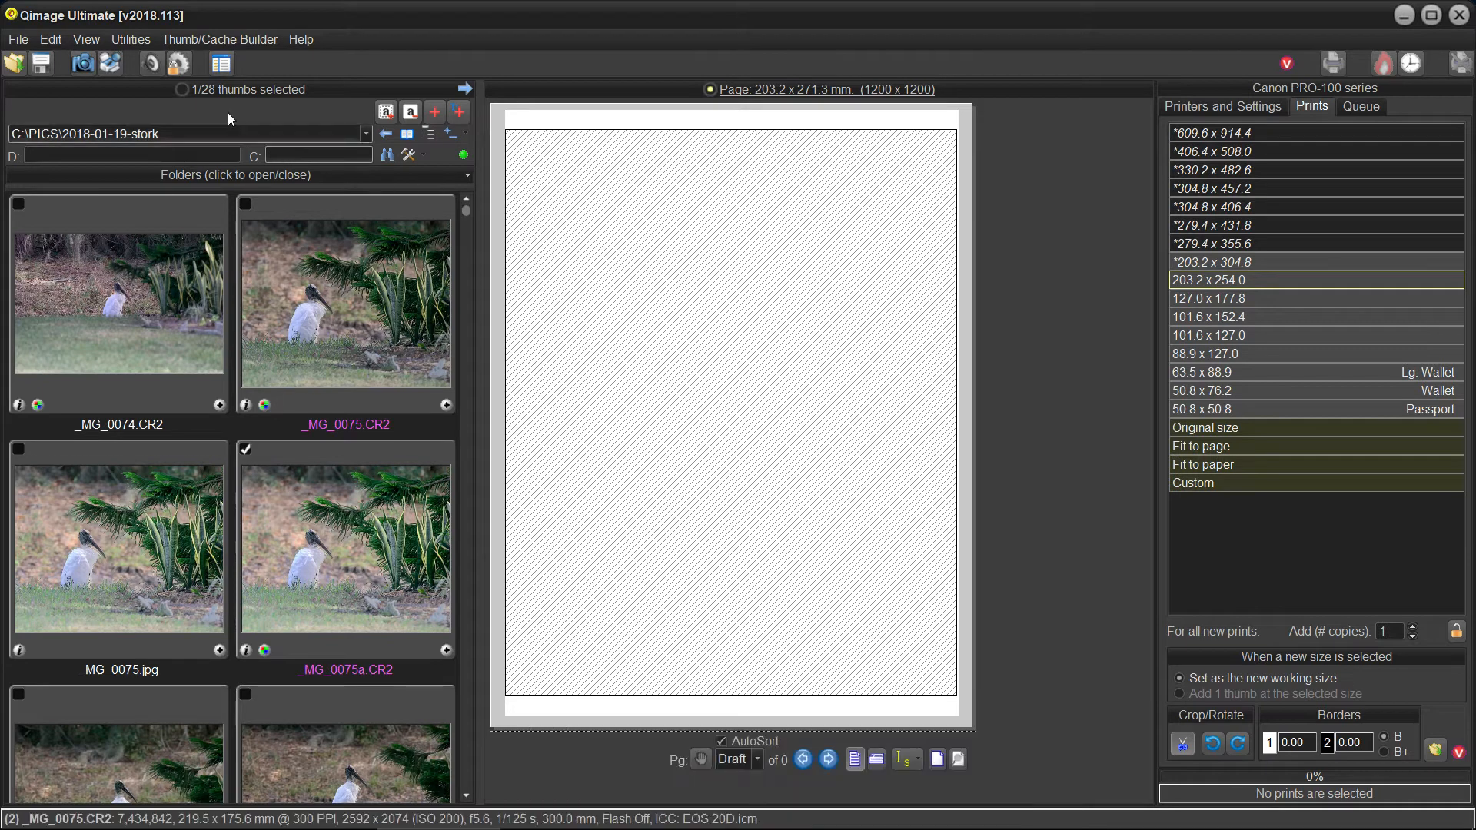
- Unlock the startup settings and relock them with the current settings instead of the previous ones
left_click(179, 69)
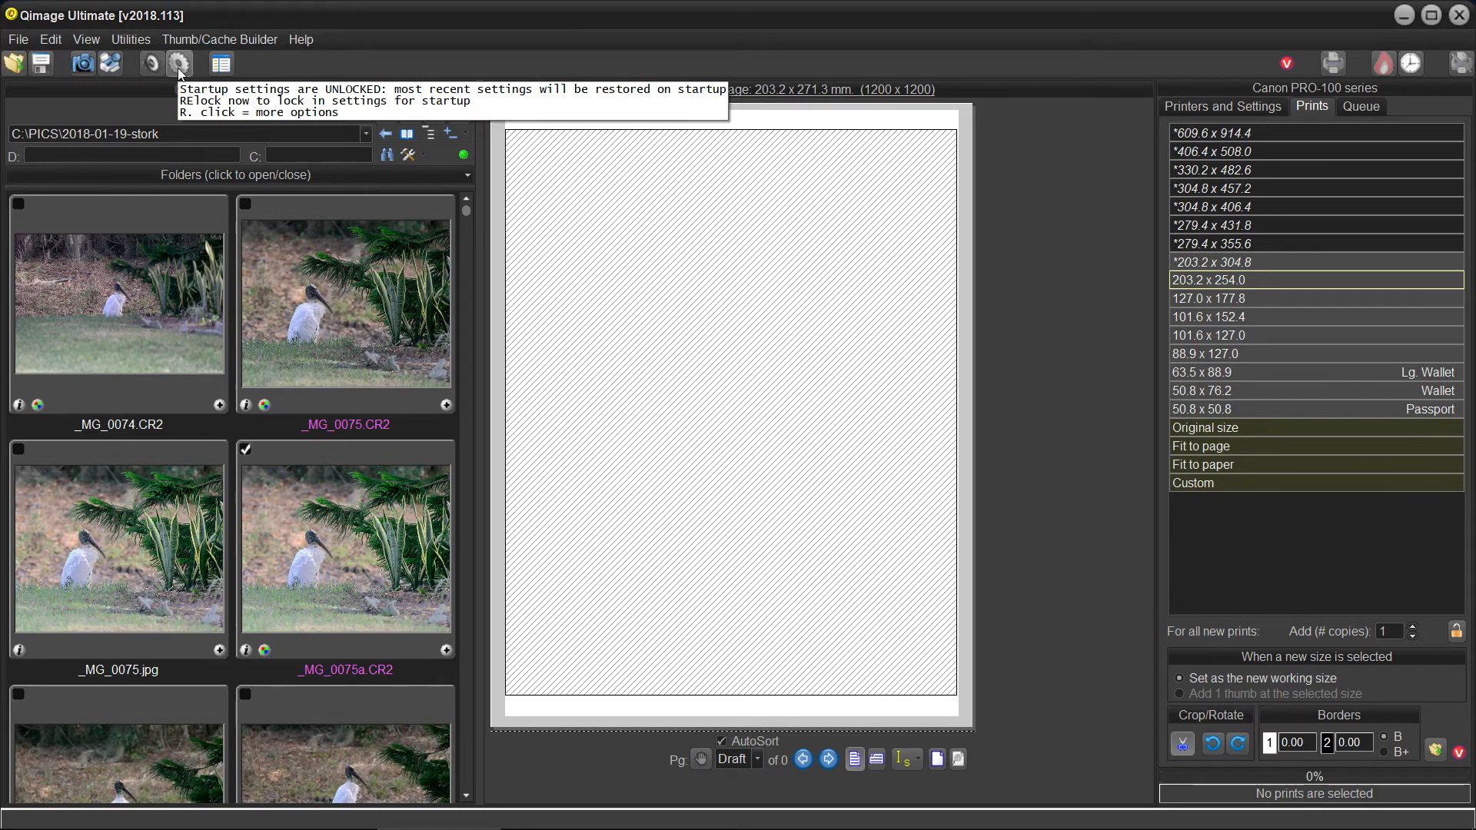
left_click(180, 70)
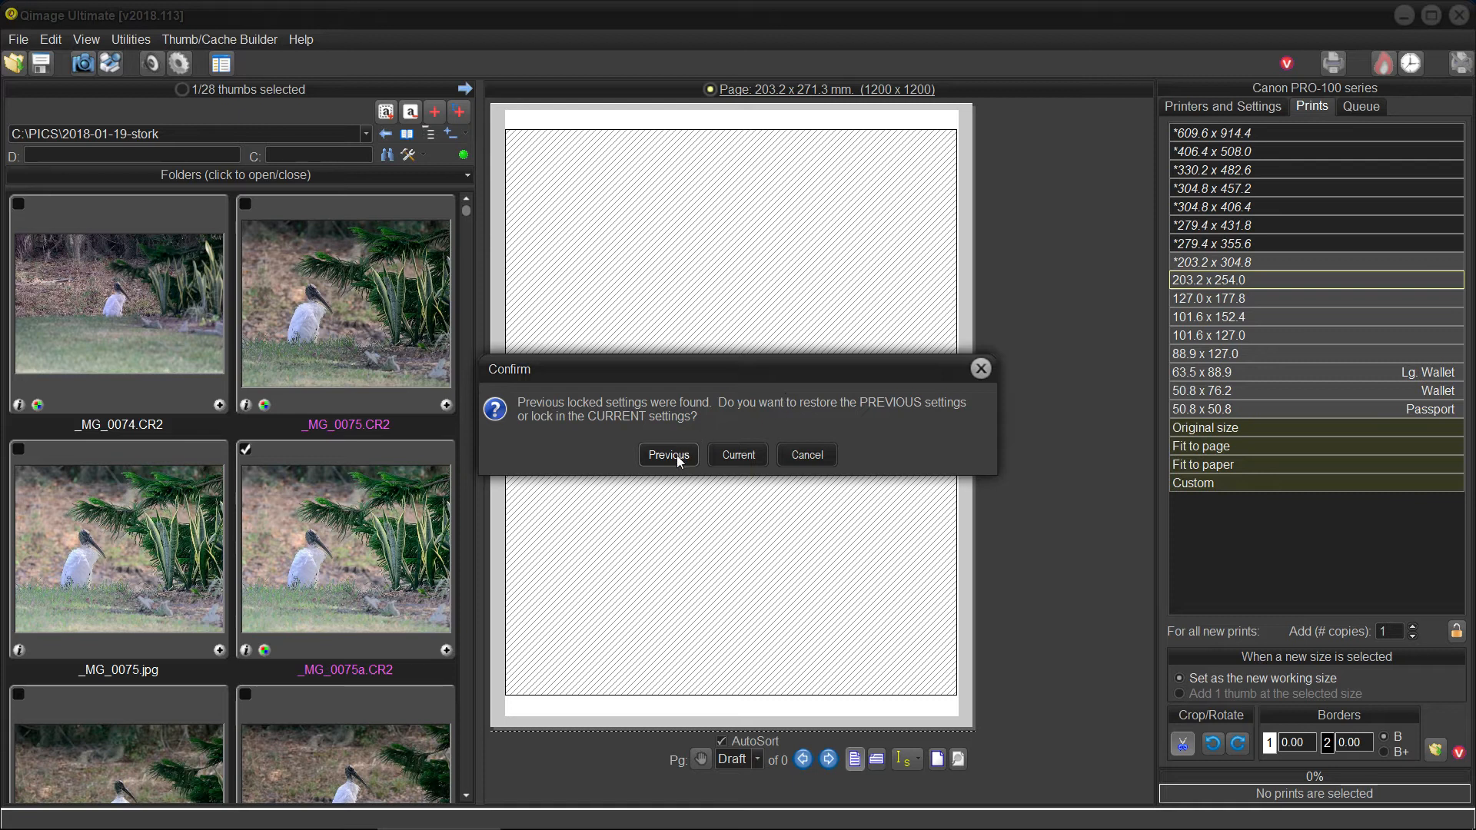
left_click(738, 455)
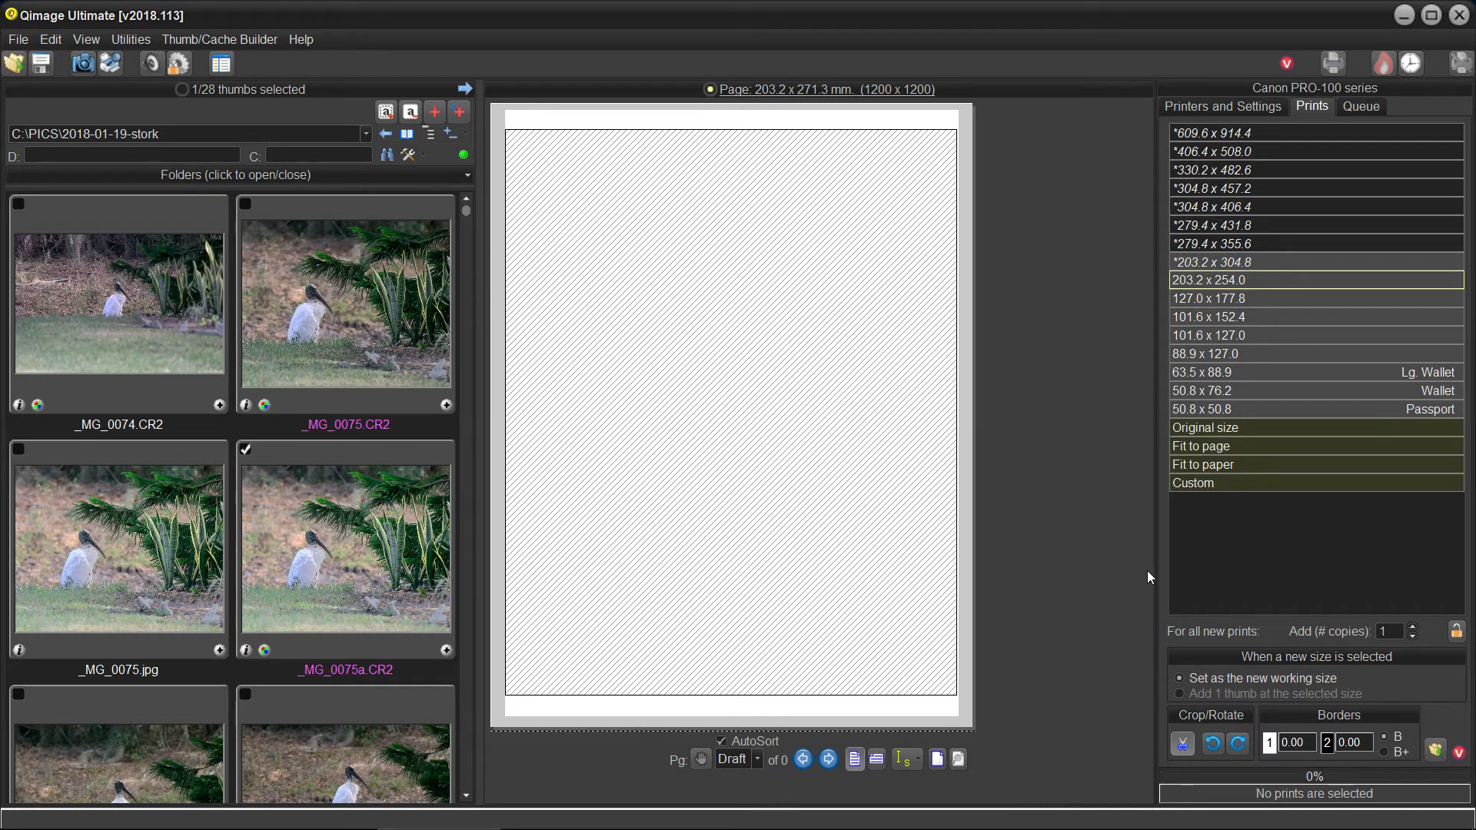
- Change the page orientation to landscape and restart the session to test the locked startup settings
left_click(1253, 109)
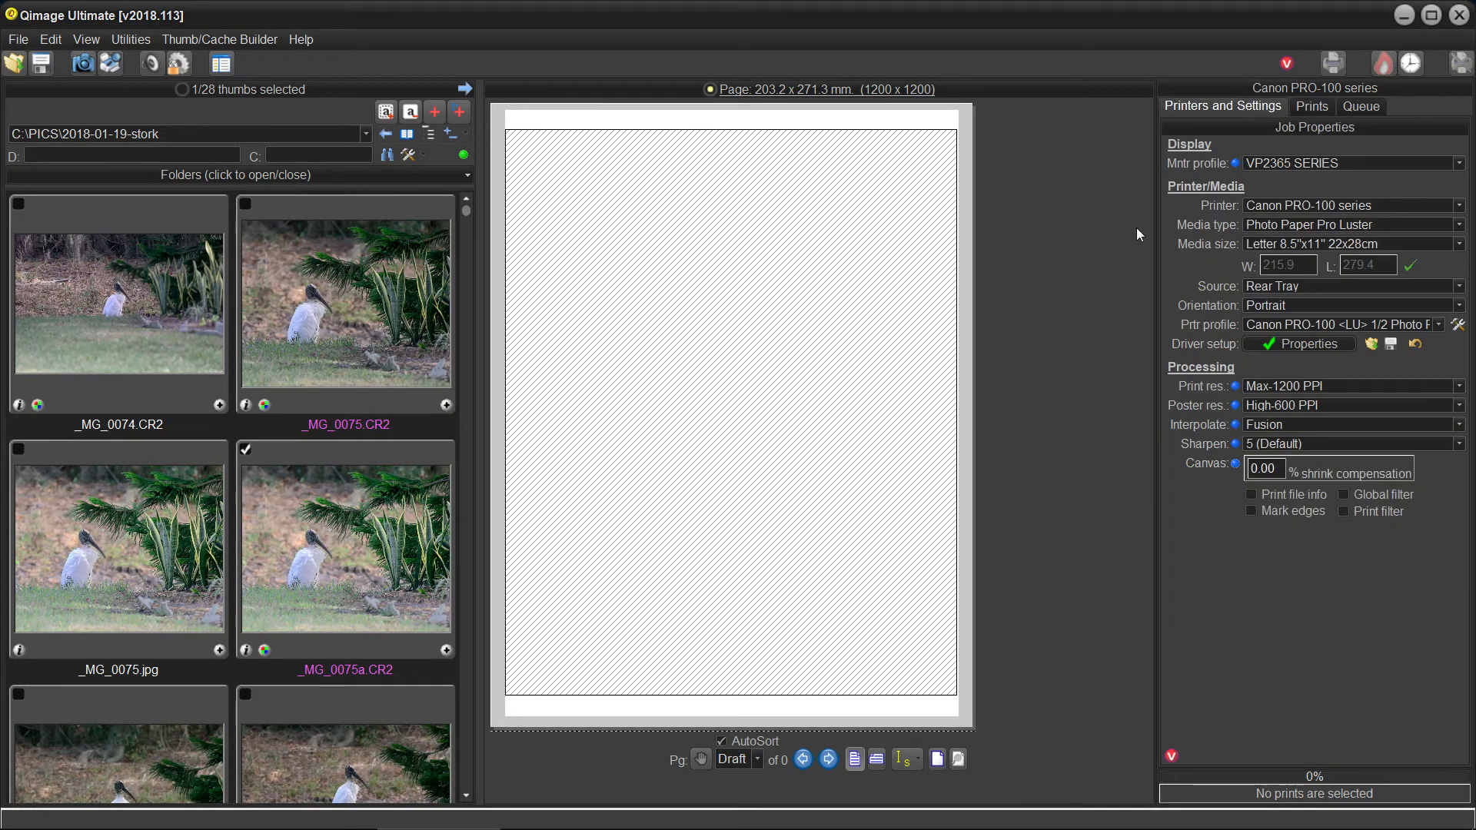
left_click(877, 759)
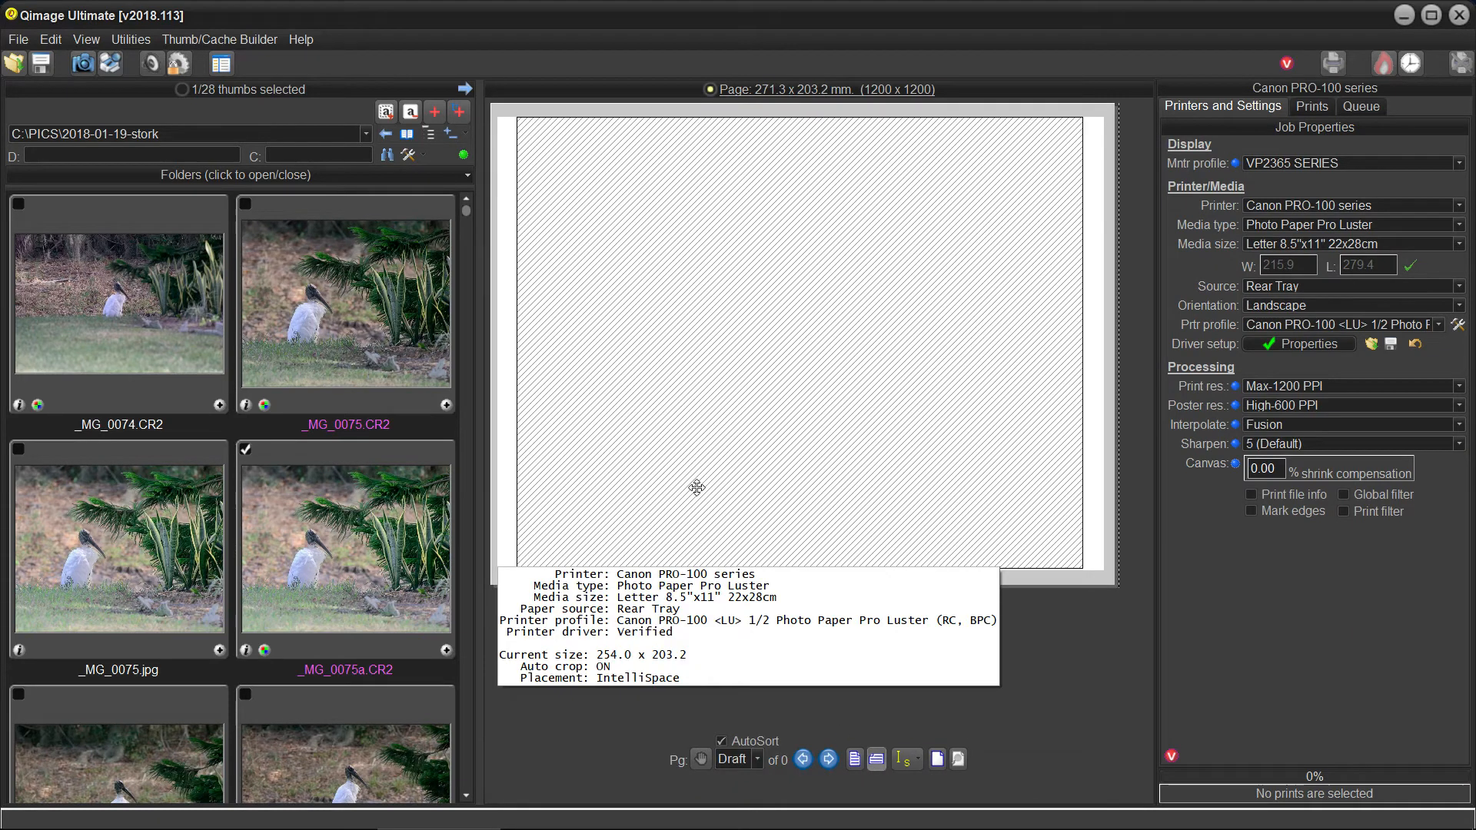
left_click(18, 39)
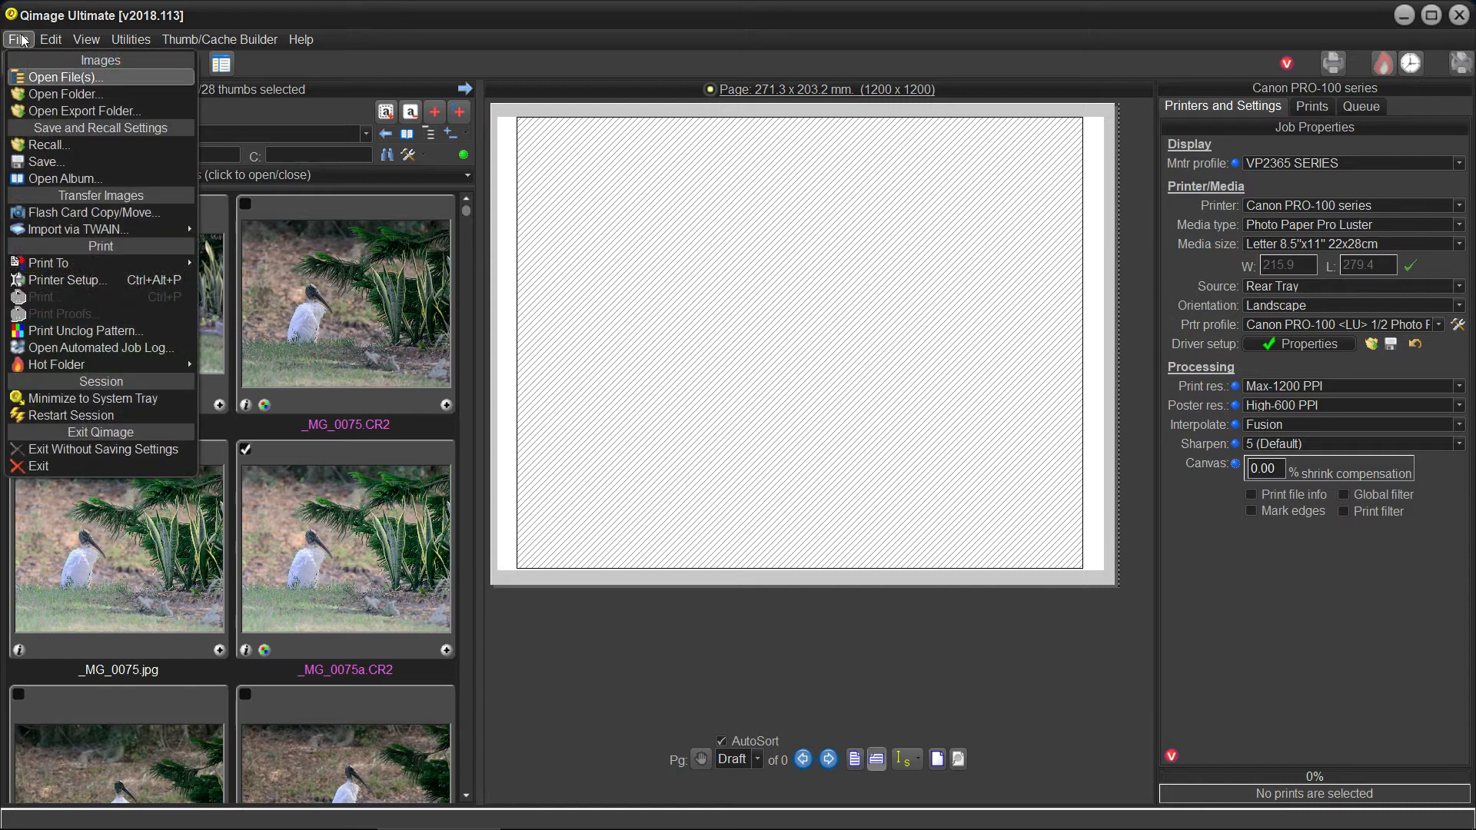
left_click(66, 415)
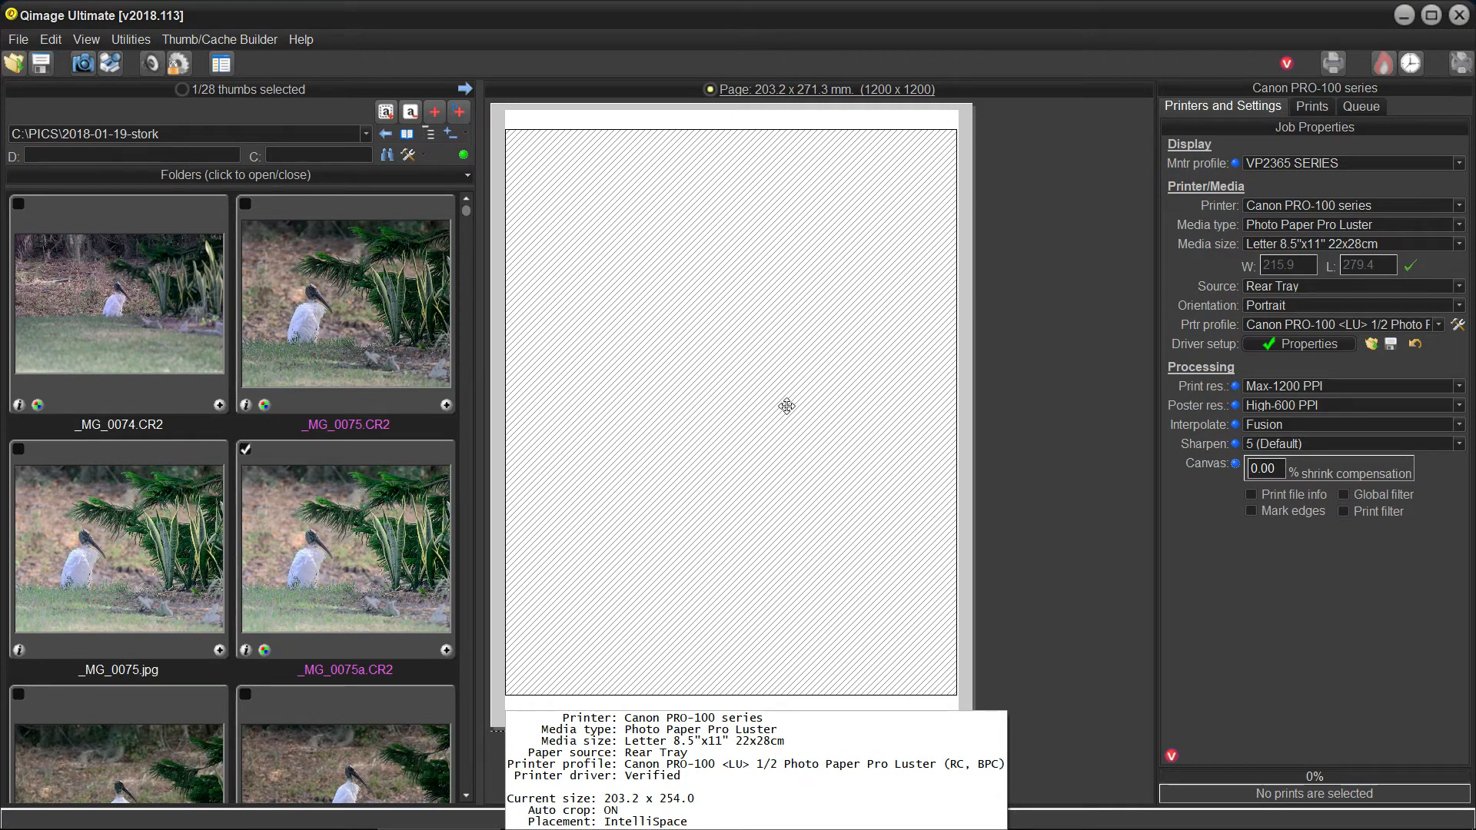
- Try the EMF - Fast Printing spooler format in the printing options and discard the change
left_click(1318, 109)
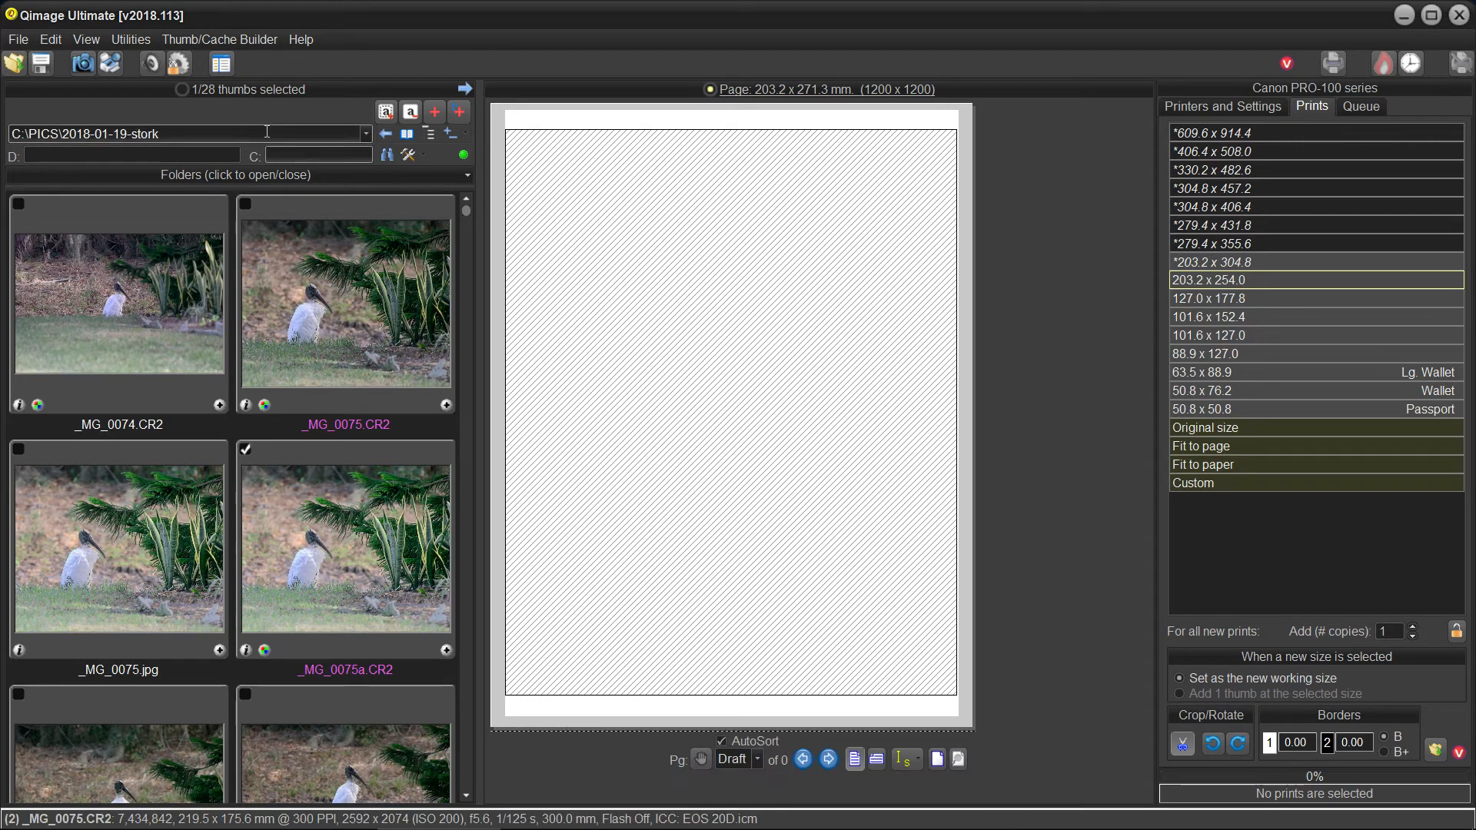
left_click(51, 39)
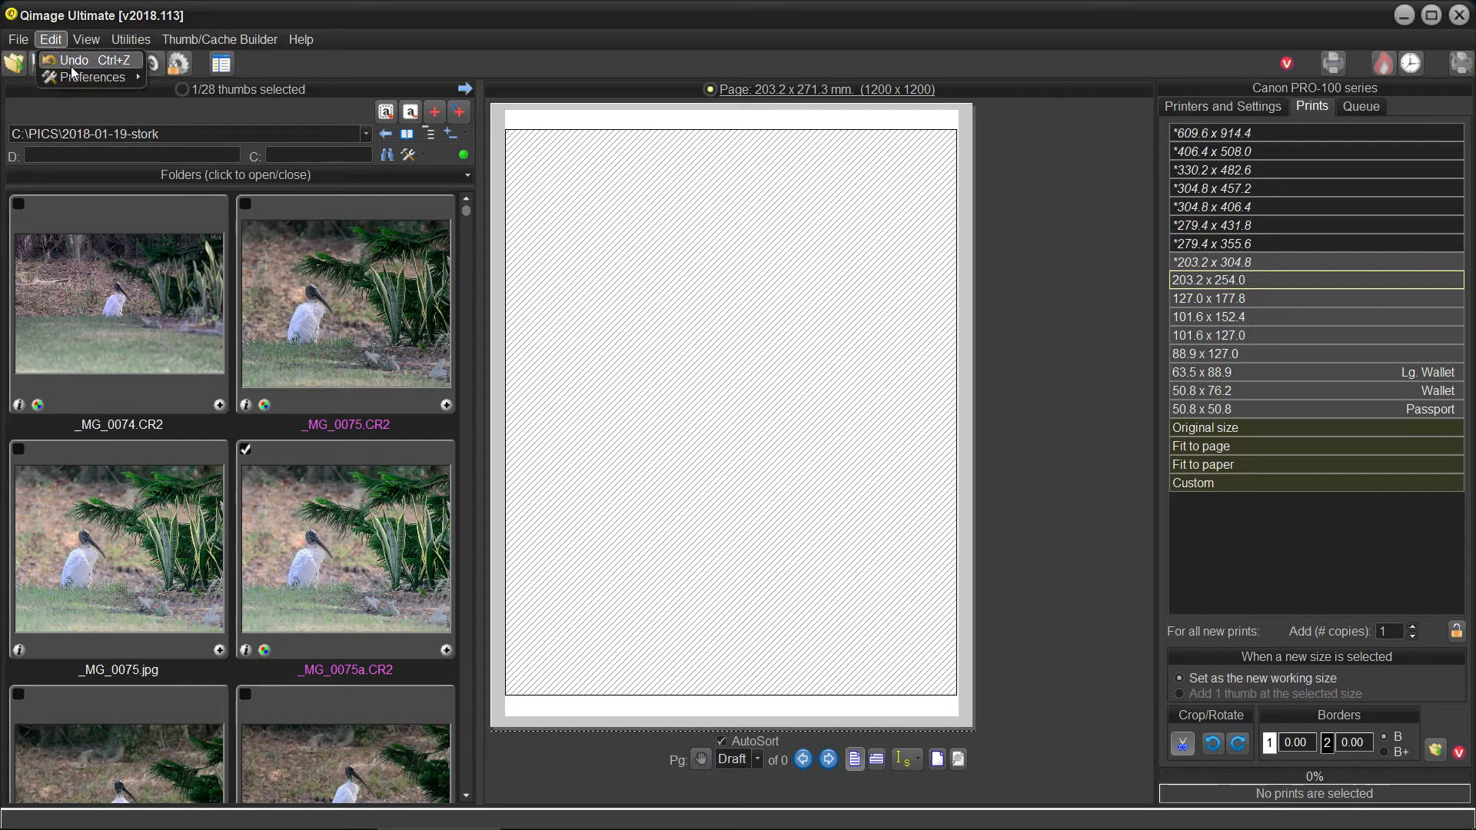
mouse_move(82, 79)
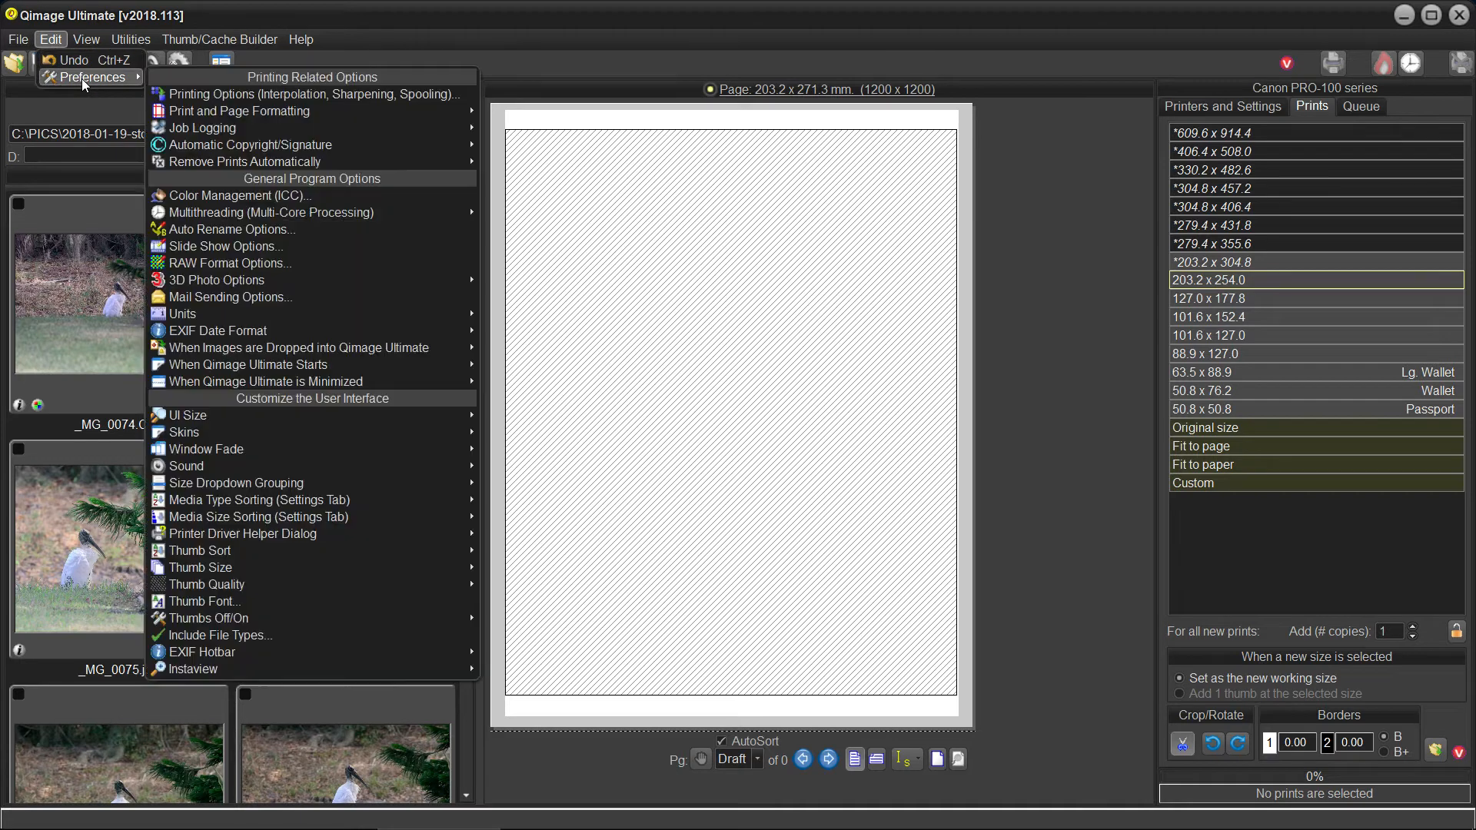
left_click(225, 96)
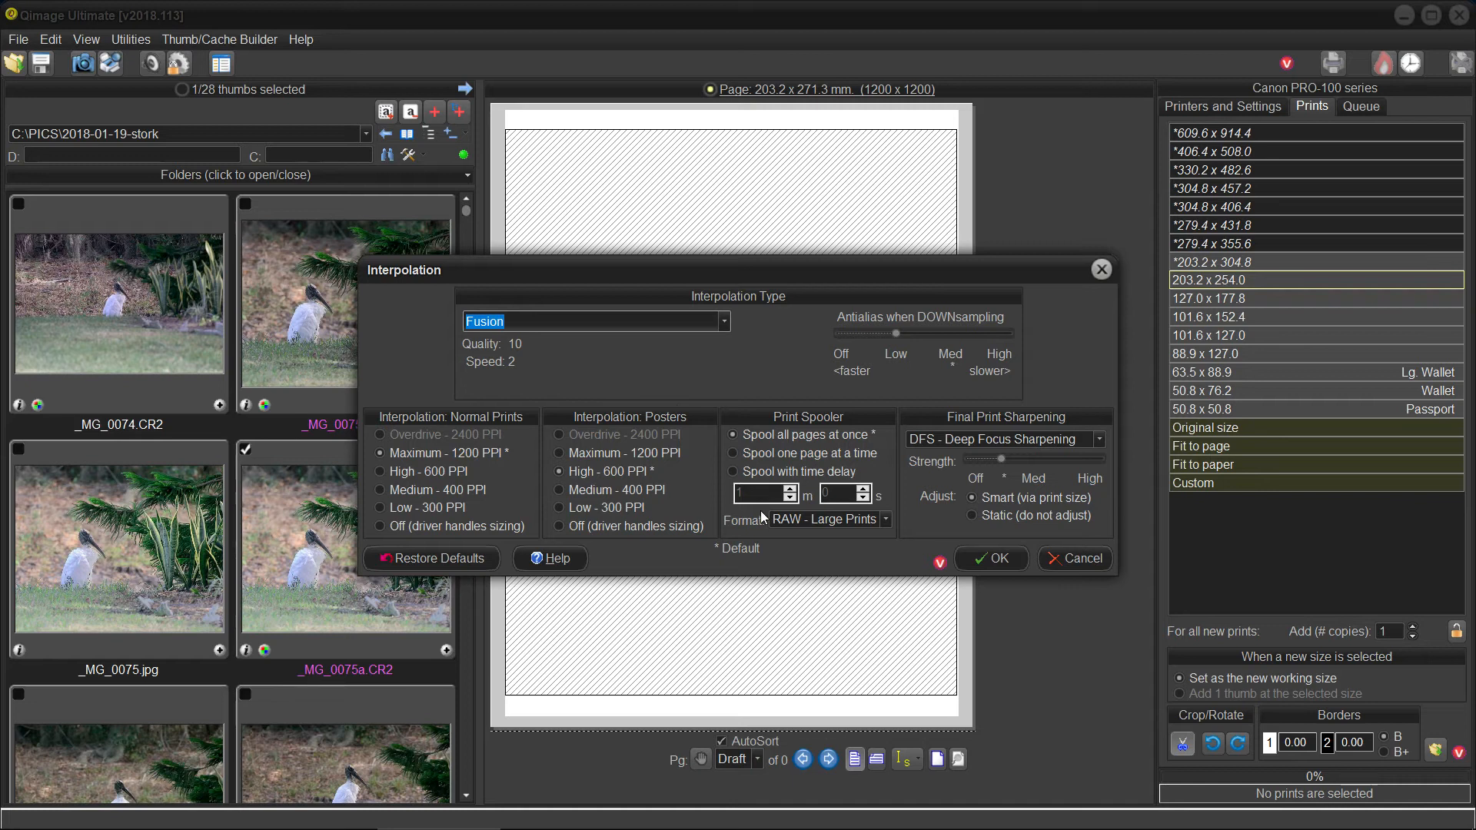
left_click(887, 519)
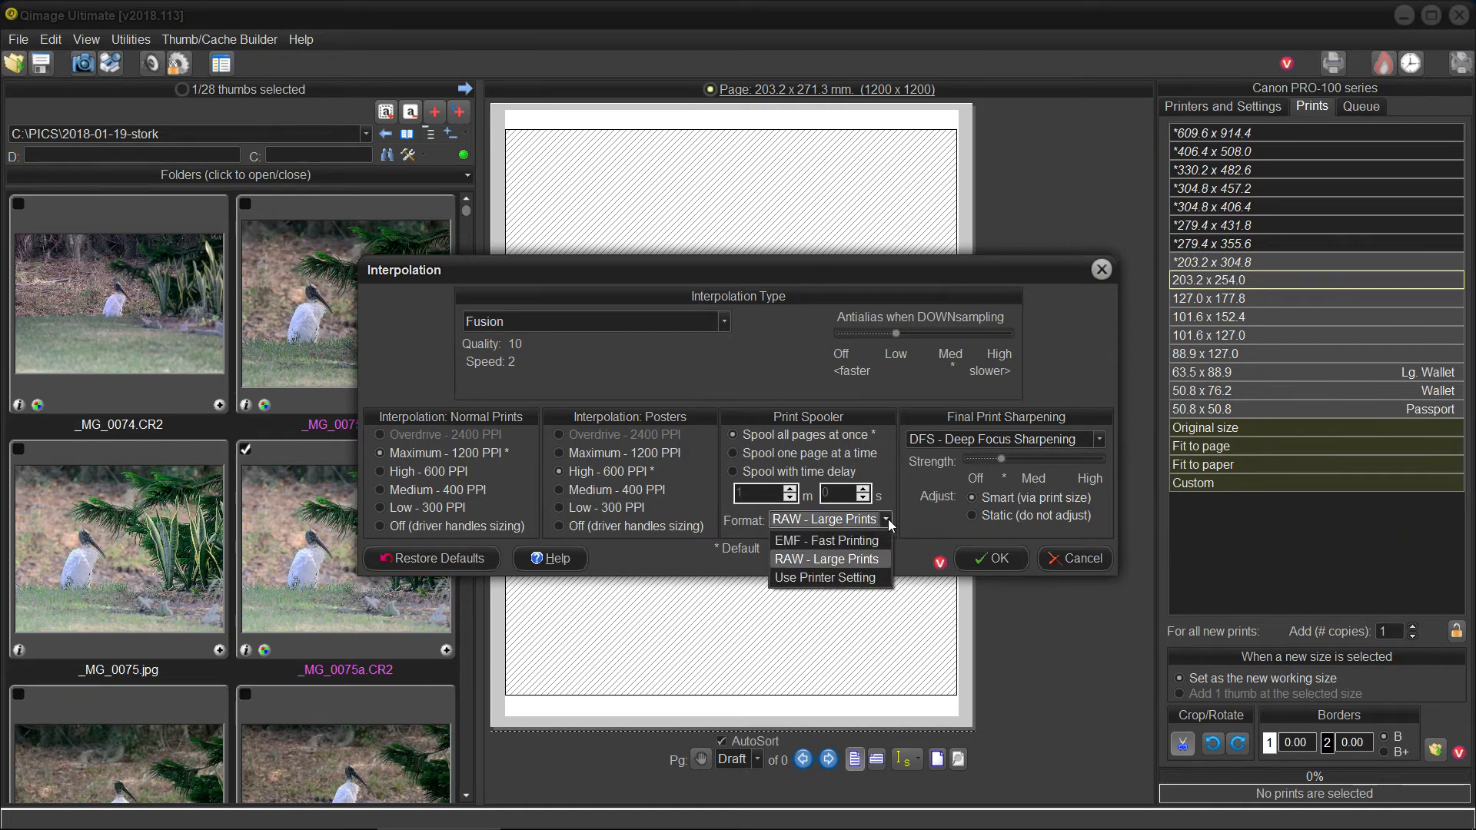
left_click(845, 541)
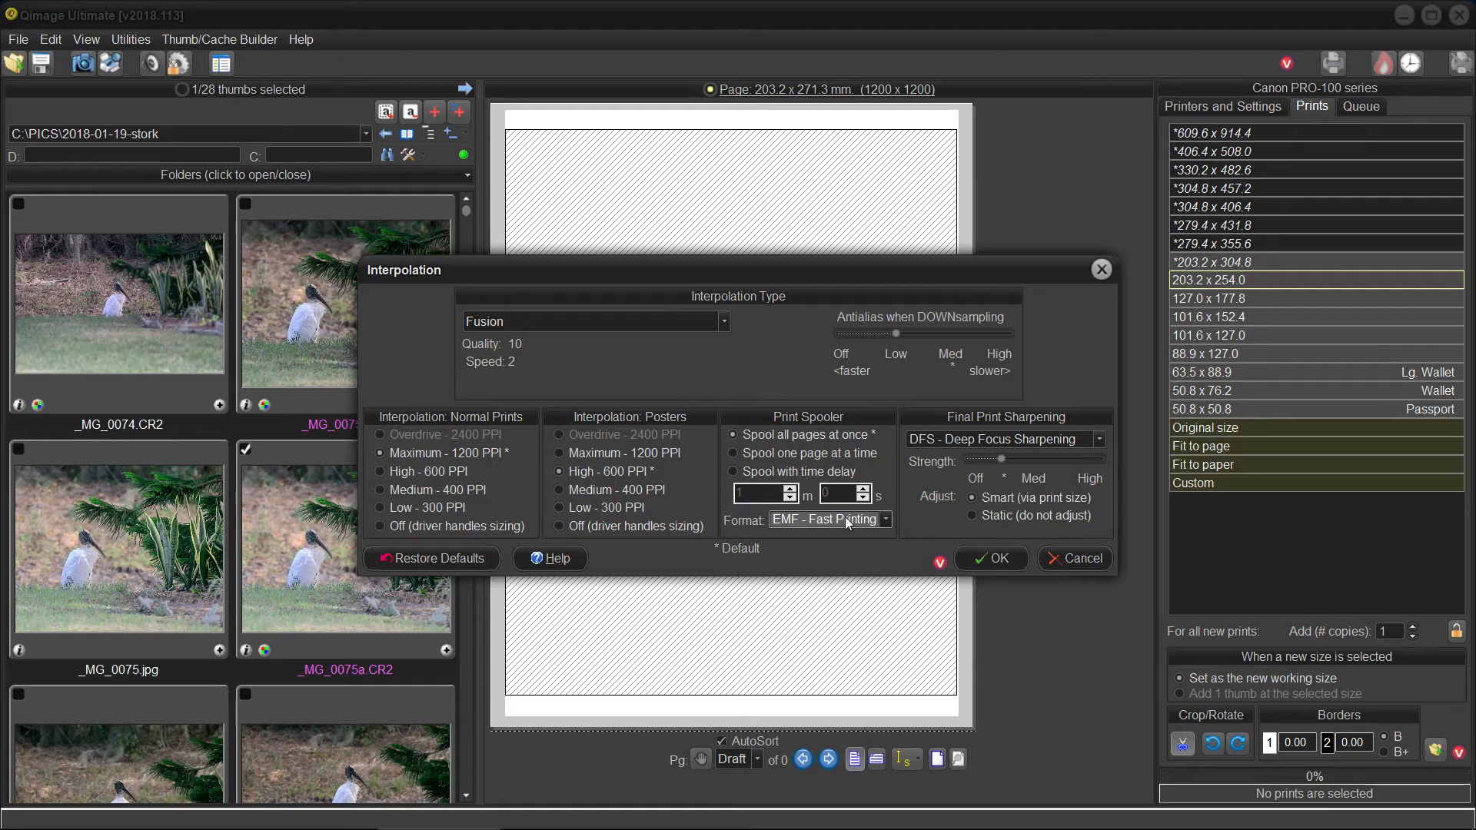
left_click(1091, 560)
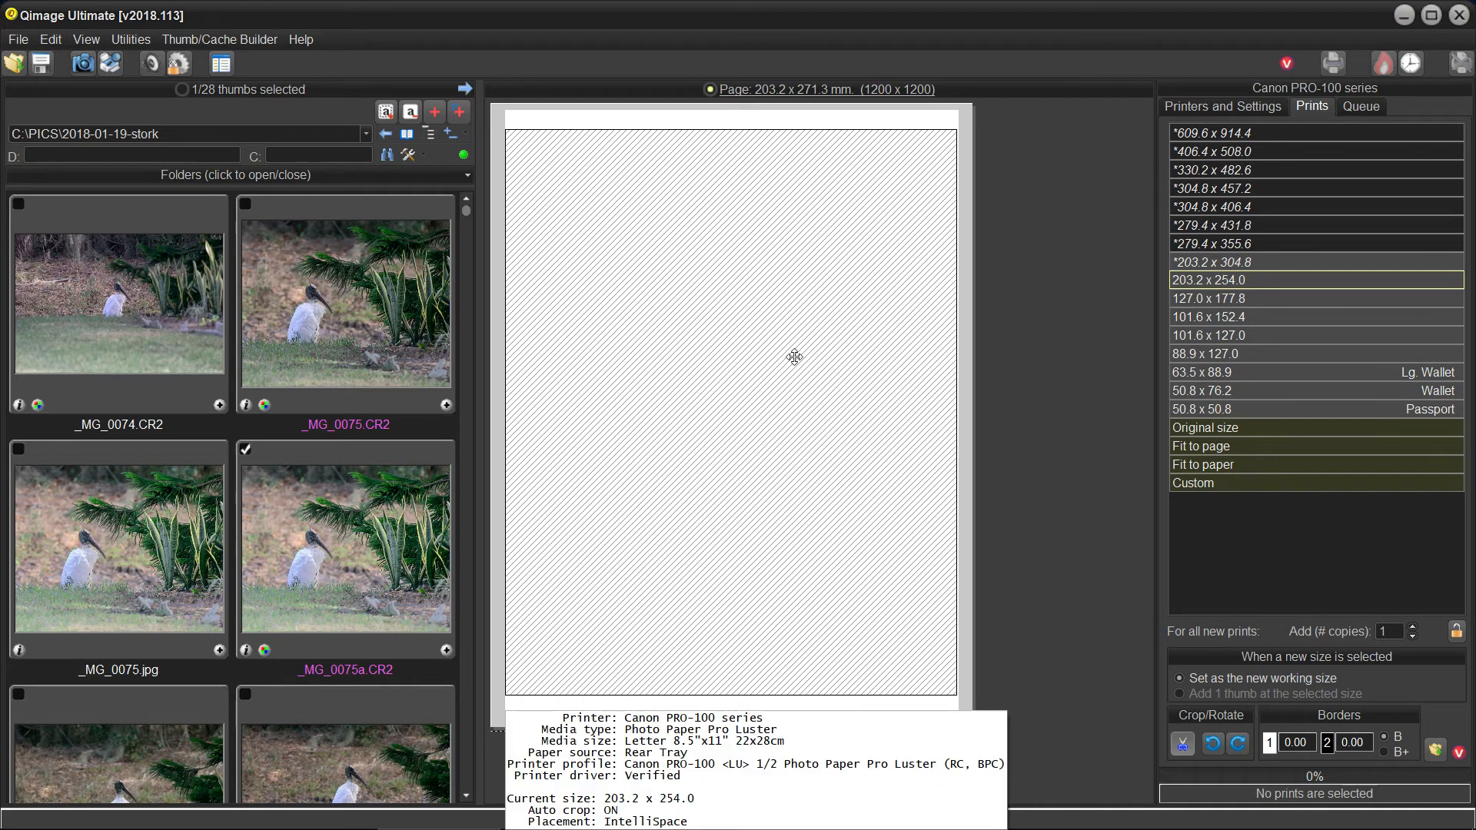
- Expand the thumbnail area beside the page preview and browse the images in the 2018-01-19-stork folder
left_click(467, 89)
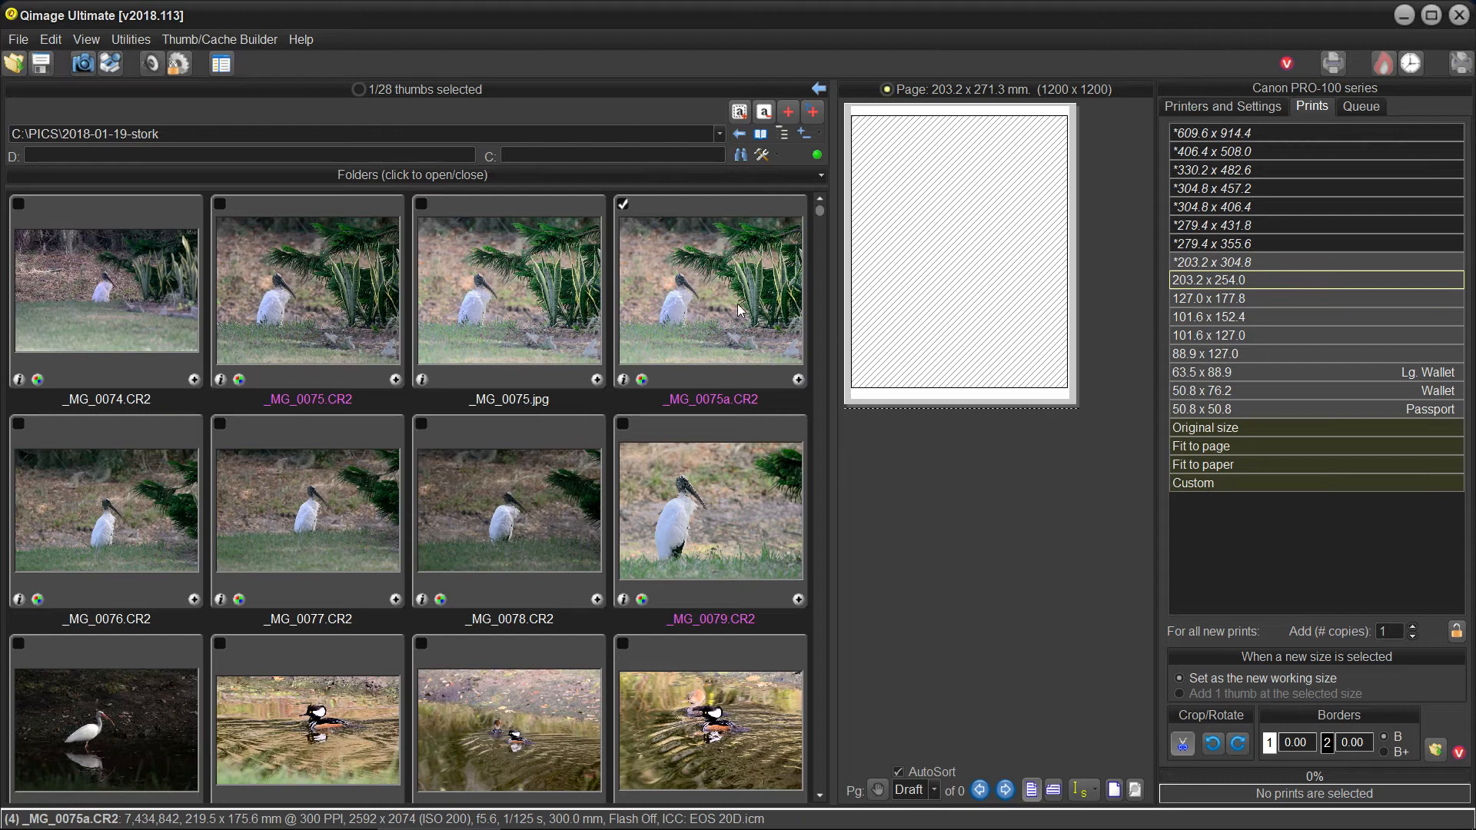
scroll(734, 330, "down", 10)
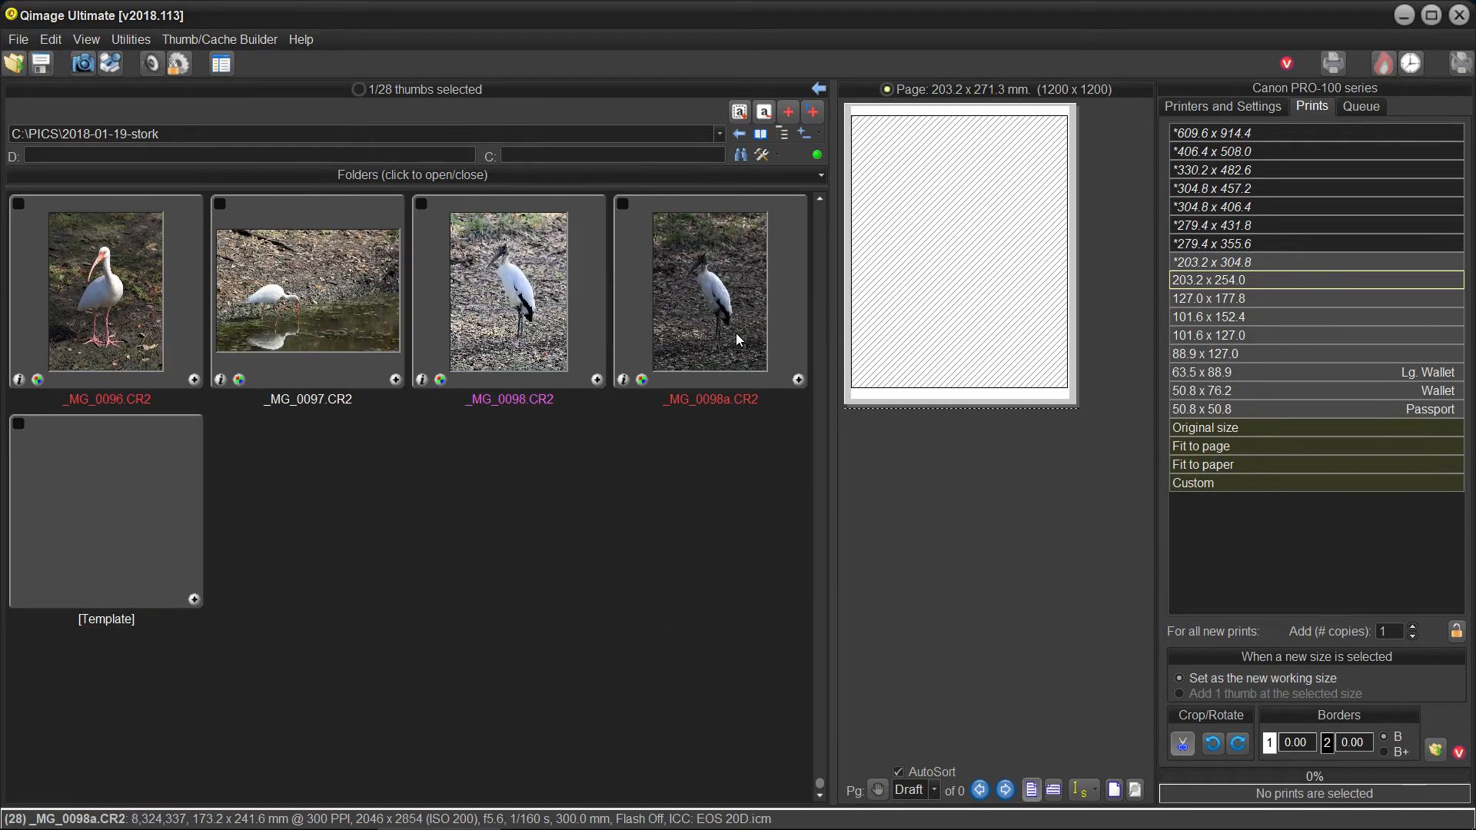
scroll(735, 343, "up", 8)
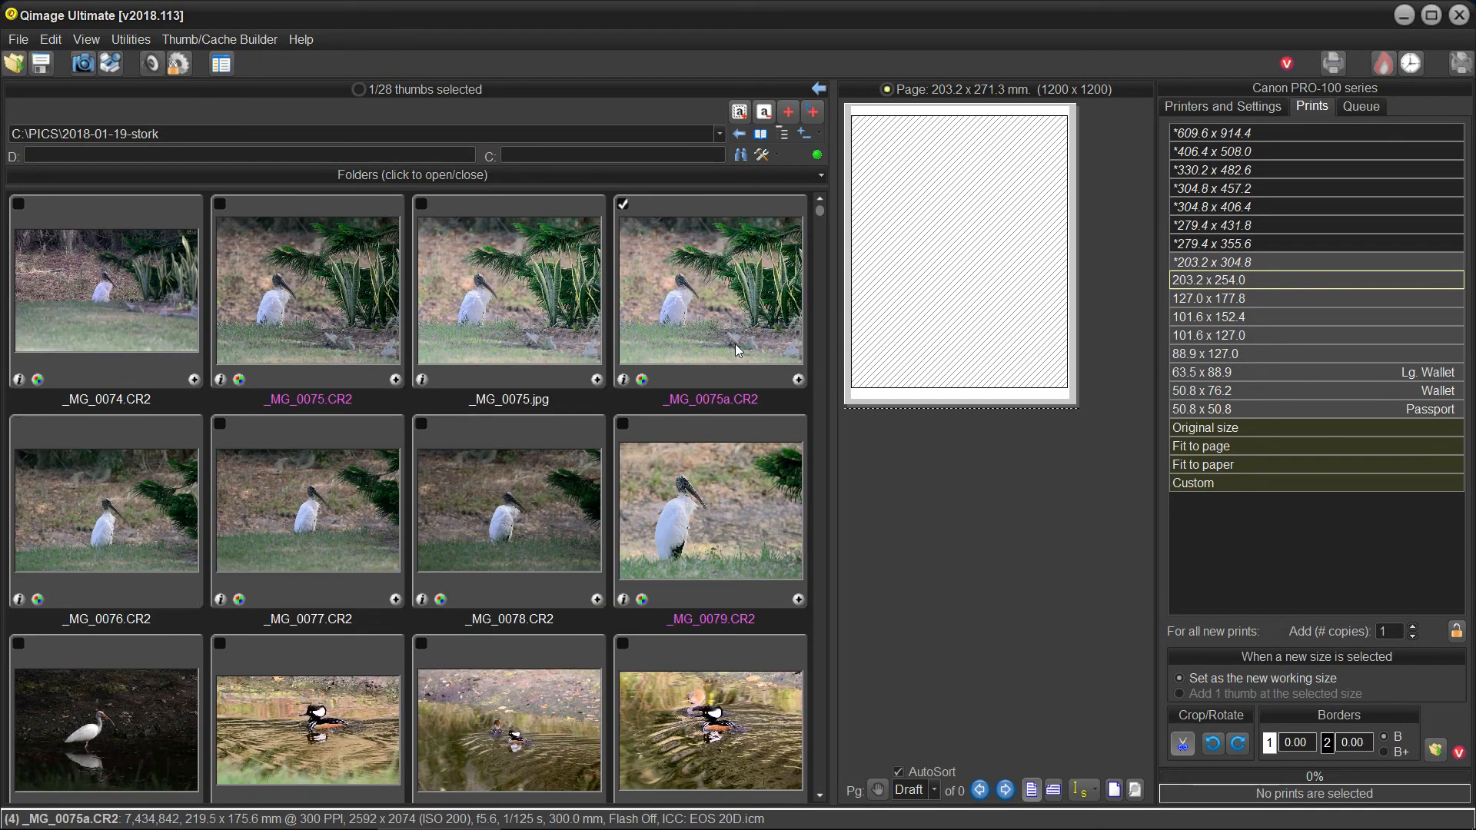
scroll(734, 343, "down", 2)
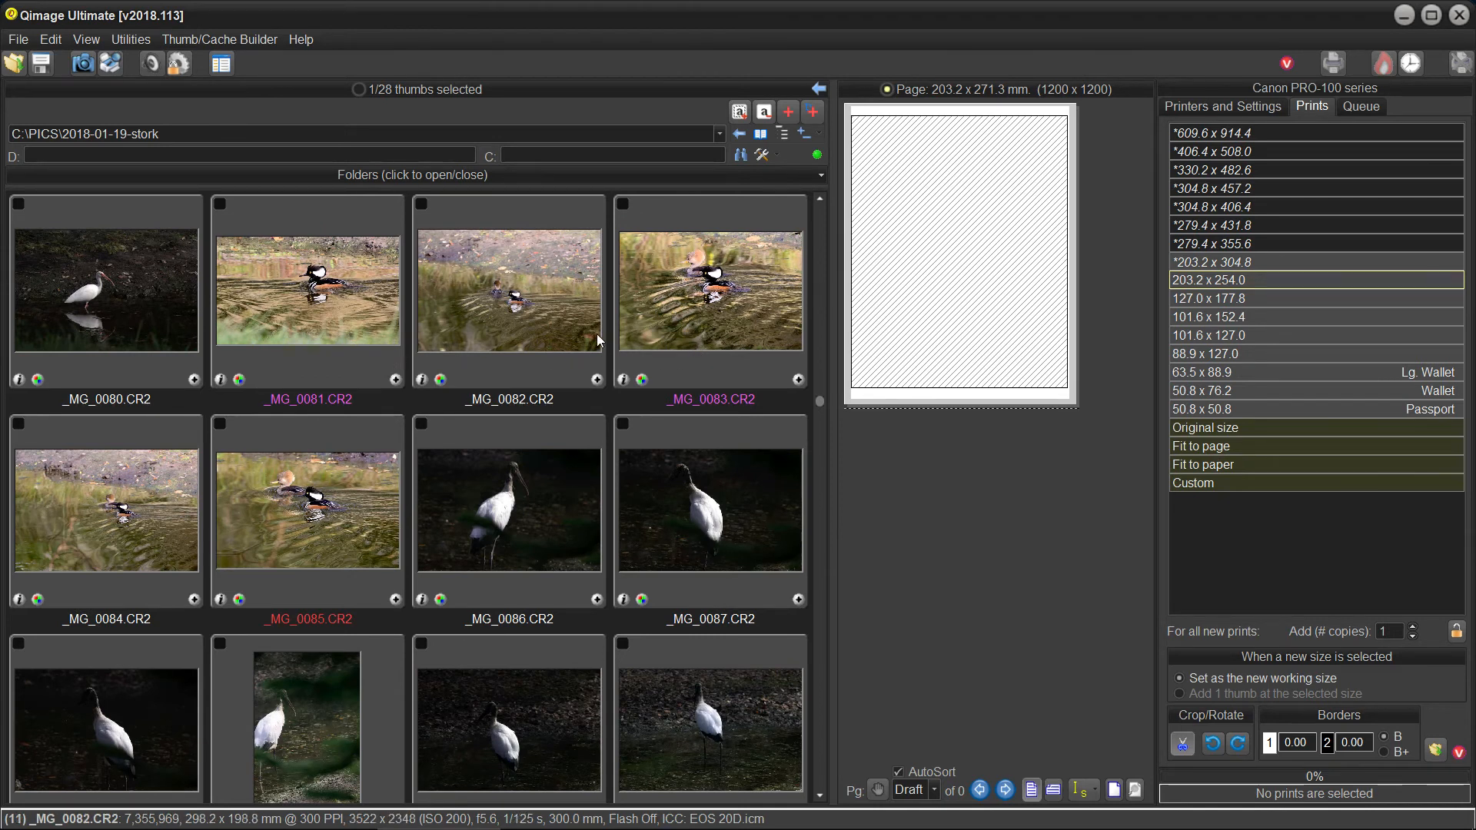
- Toggle the automatic thumbnail area width to narrow and back to wide, and manually narrow it to three thumbnail columns
left_click(818, 89)
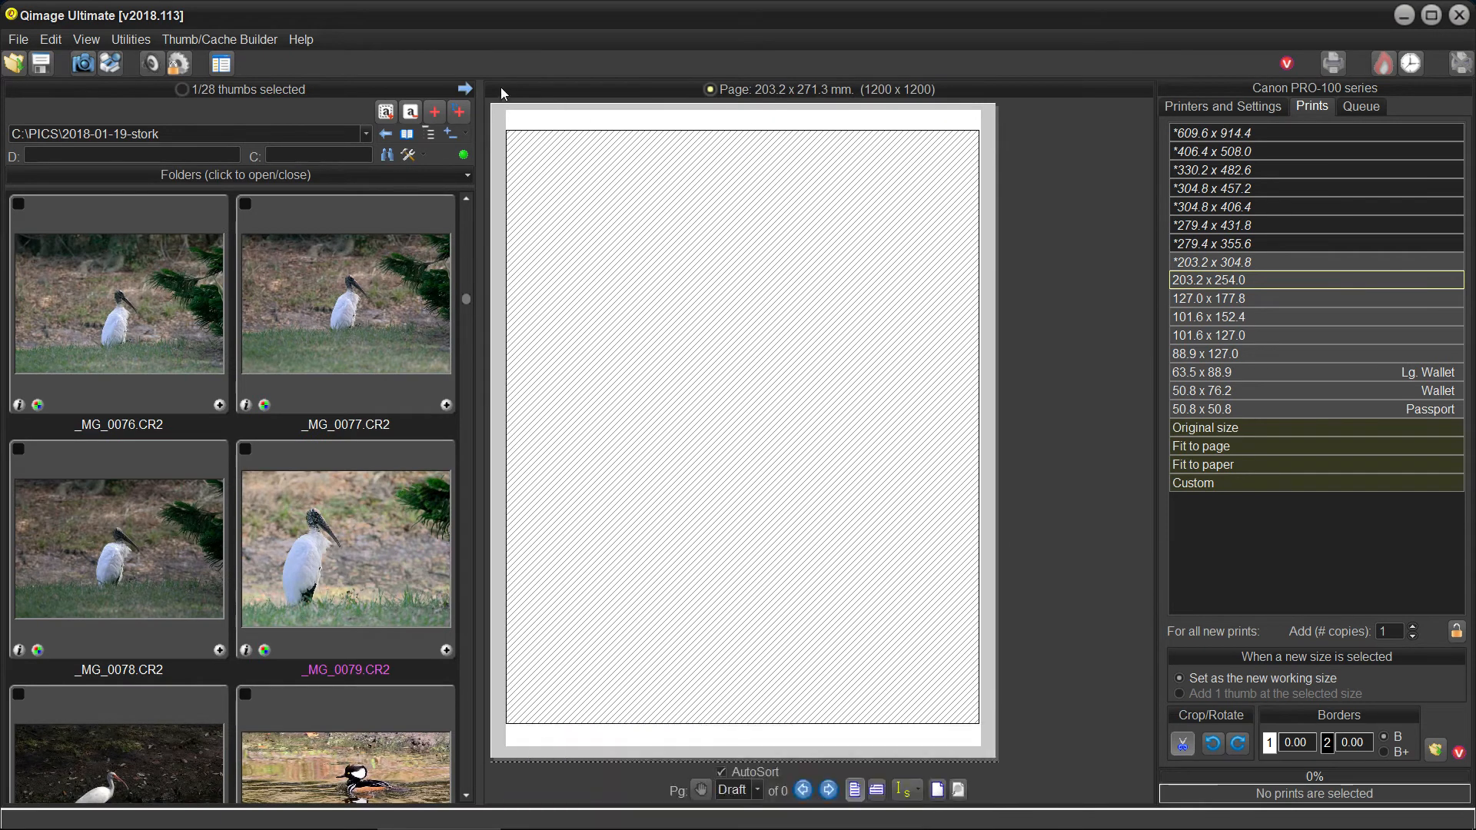
left_click(464, 89)
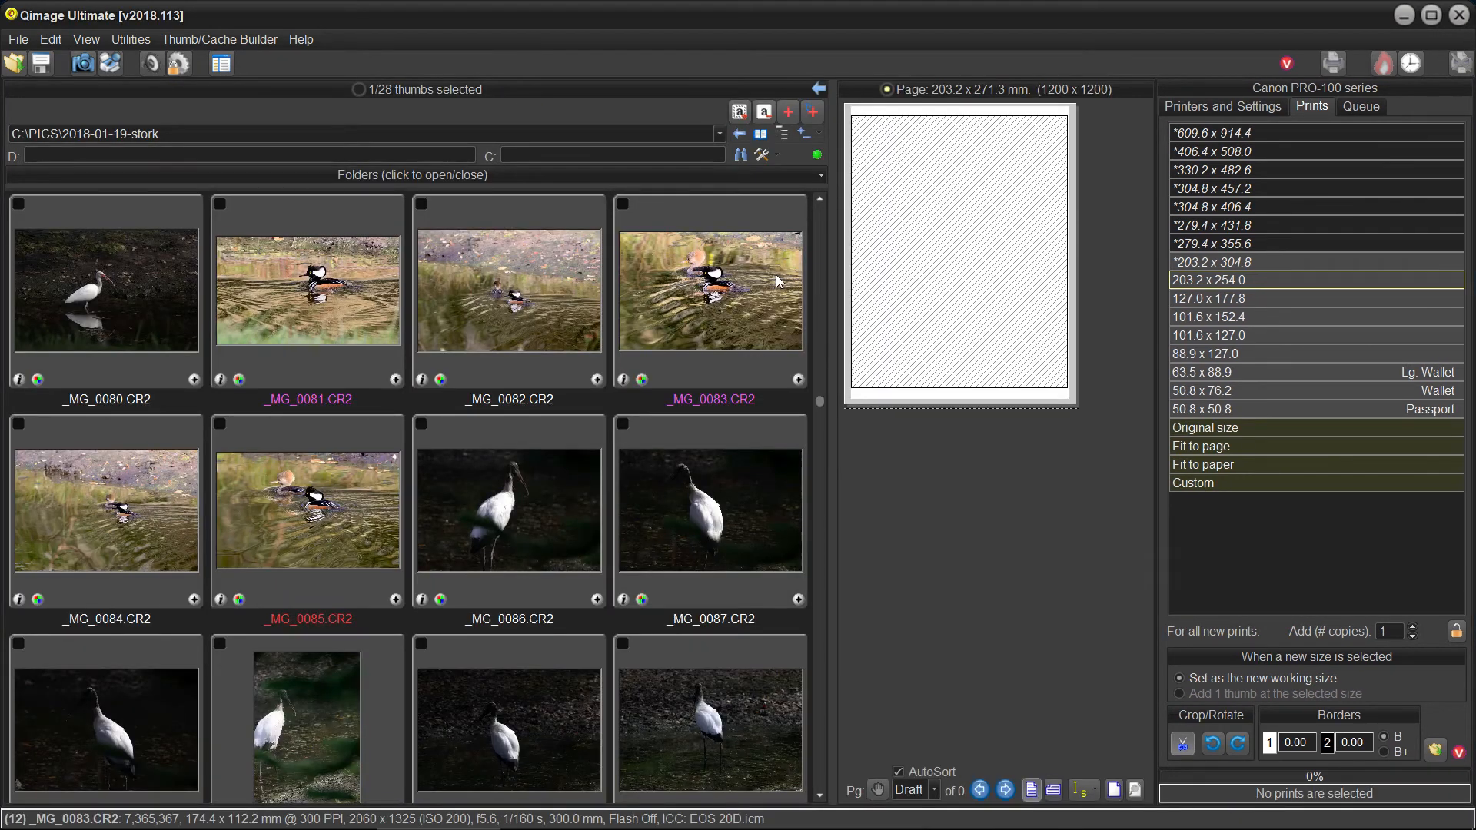
left_click_drag(837, 450, 662, 464)
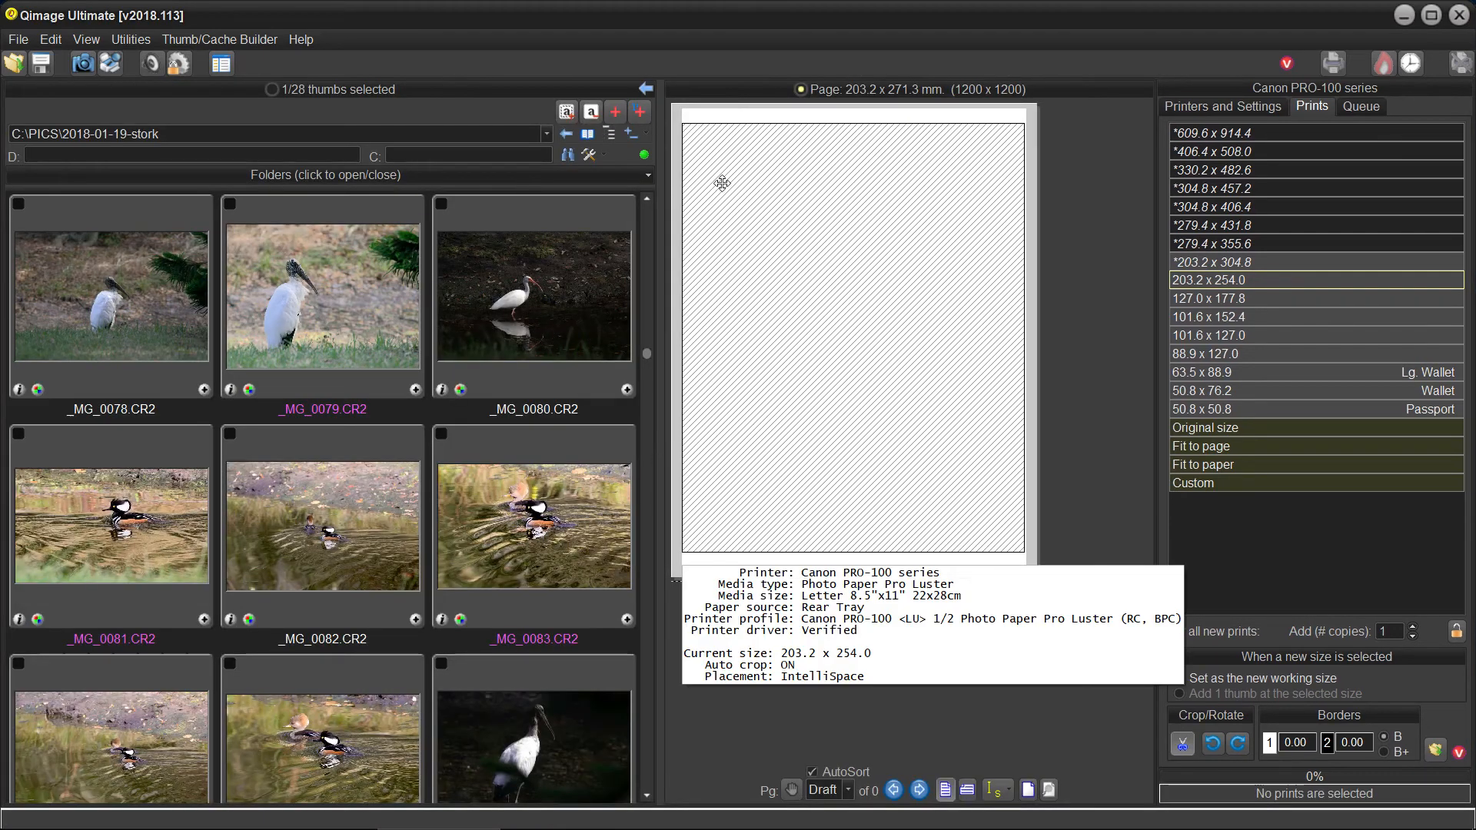
- Shrink the thumbnail area to two columns automatically, and widen it manually to four columns as far as it goes
left_click(646, 89)
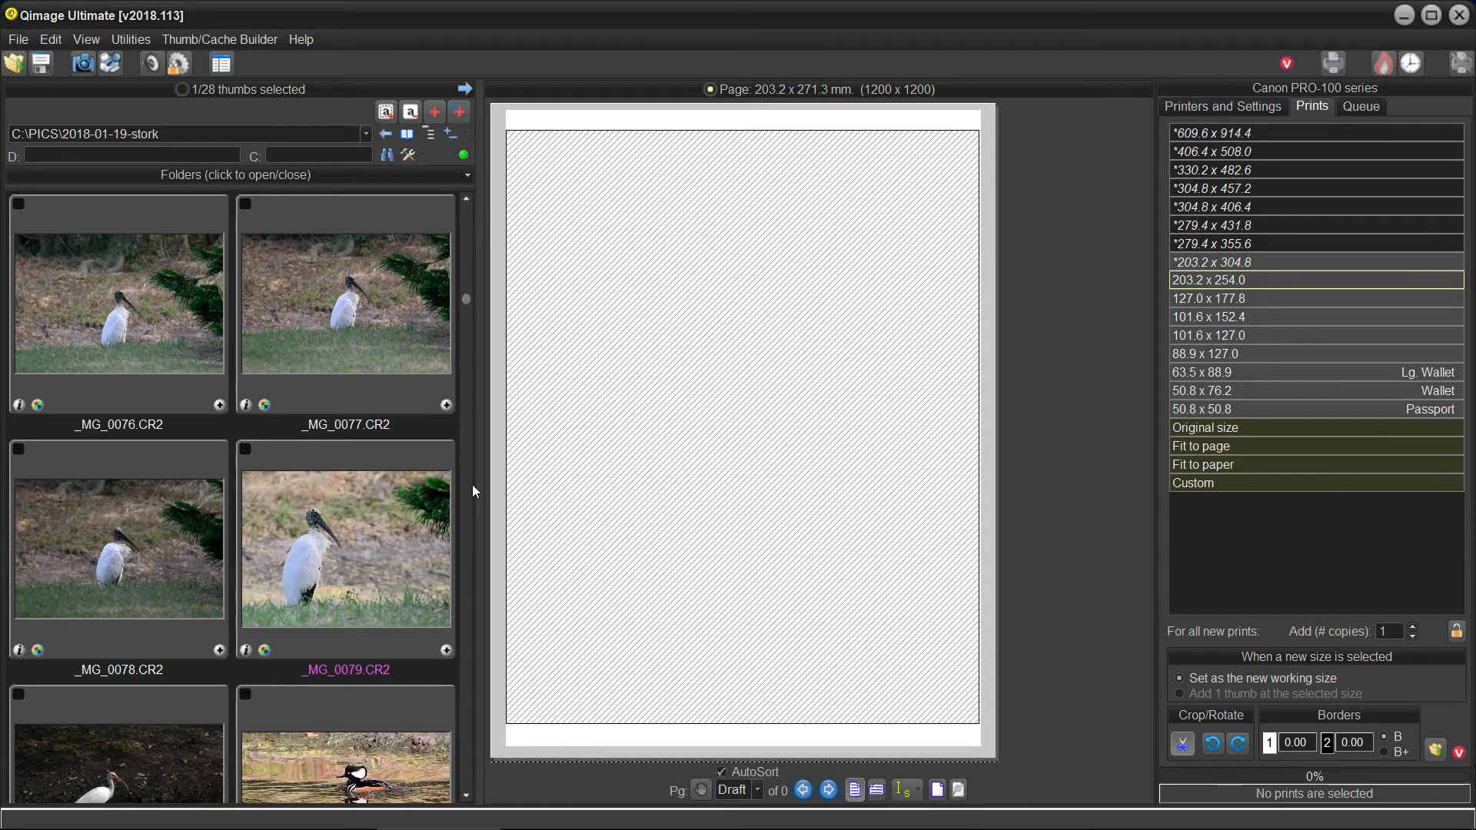
left_click_drag(473, 491, 660, 494)
left_click_drag(479, 501, 766, 511)
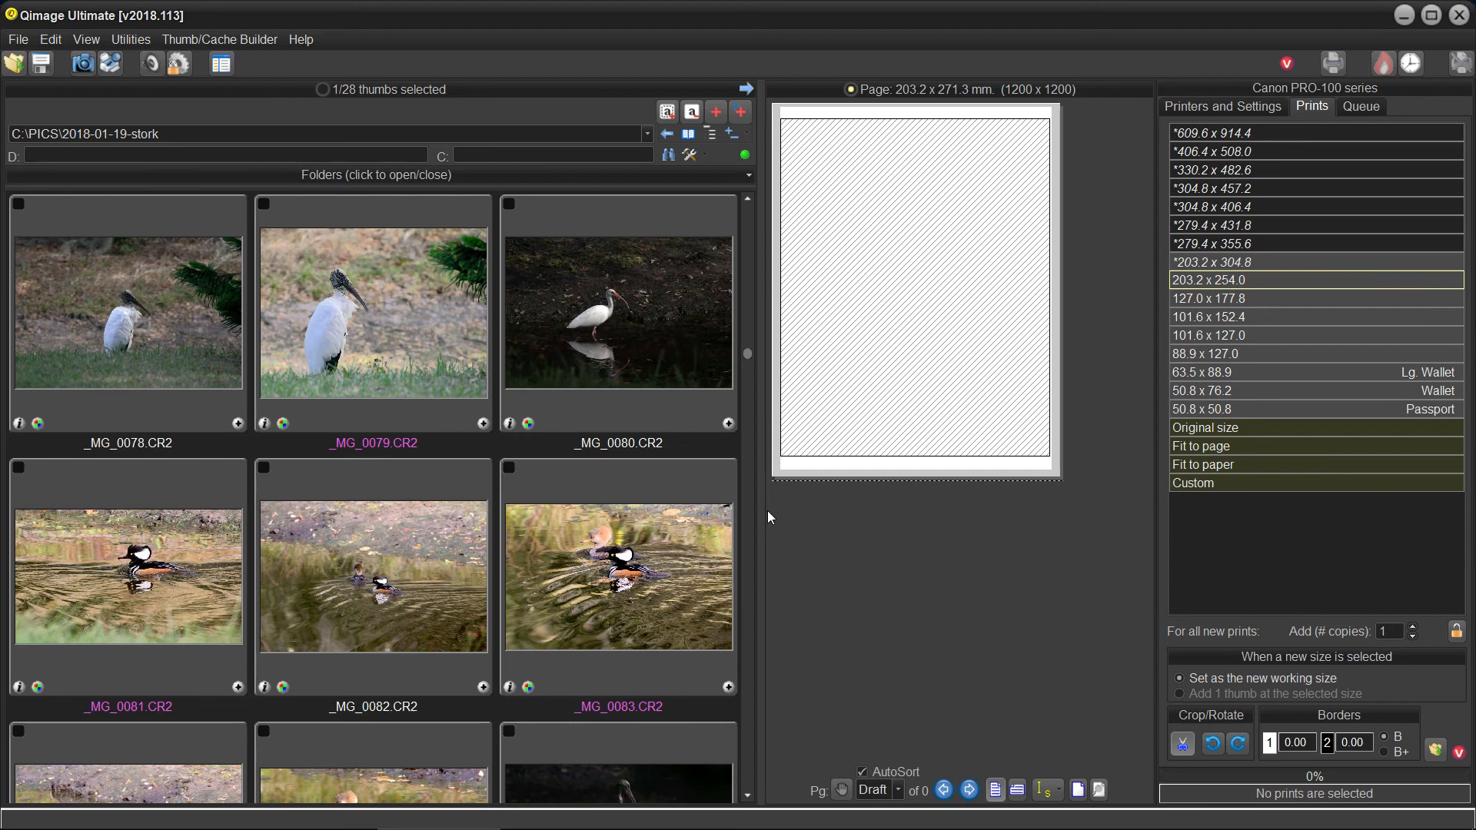
left_click_drag(767, 510, 827, 516)
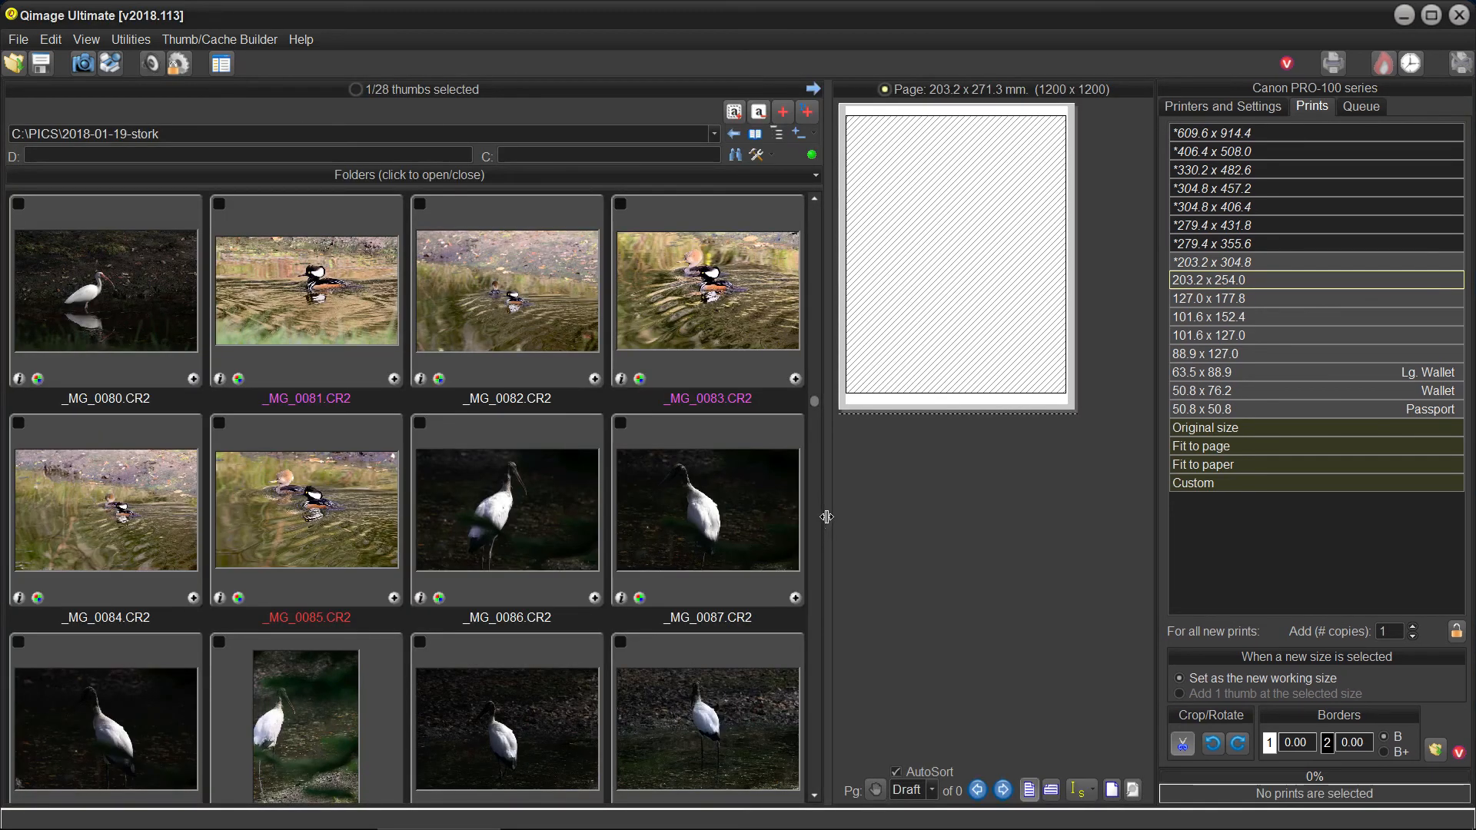
left_click_drag(830, 526, 926, 520)
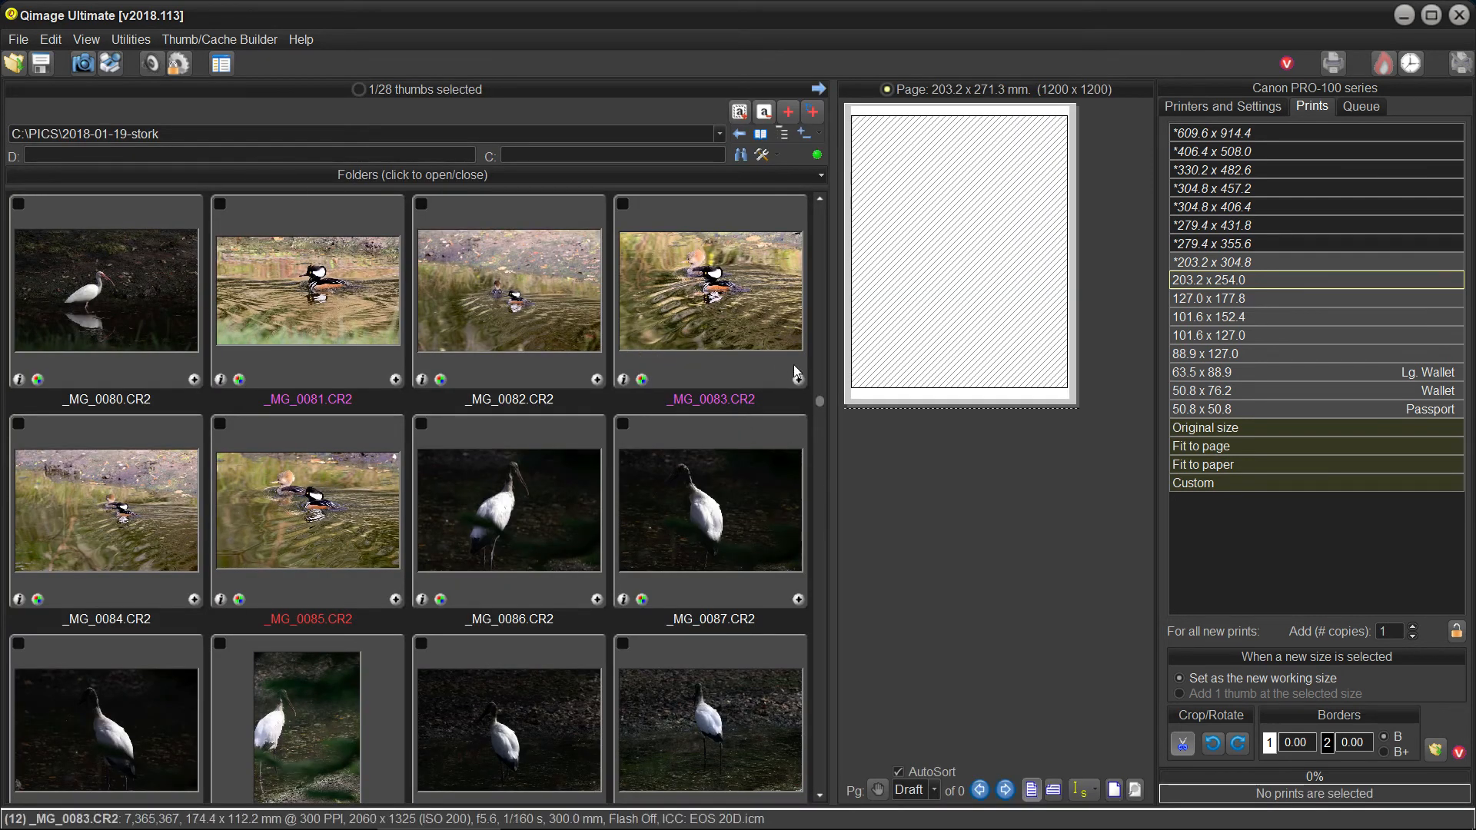
- Switch the thumbnail area to its expanded state and manually narrow it in stages to two columns, enlarging the page preview
mouse_move(959, 386)
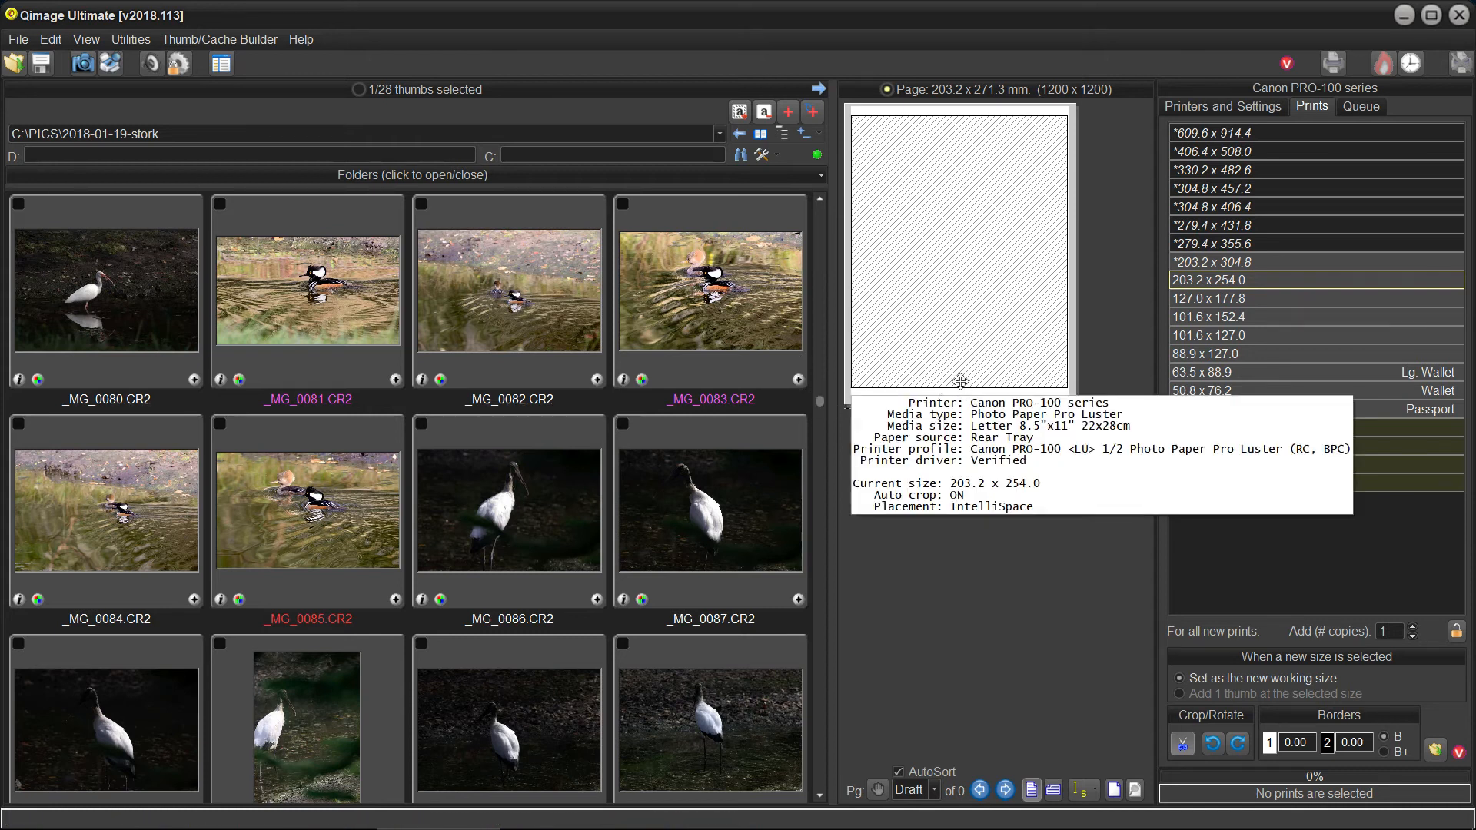
left_click(819, 89)
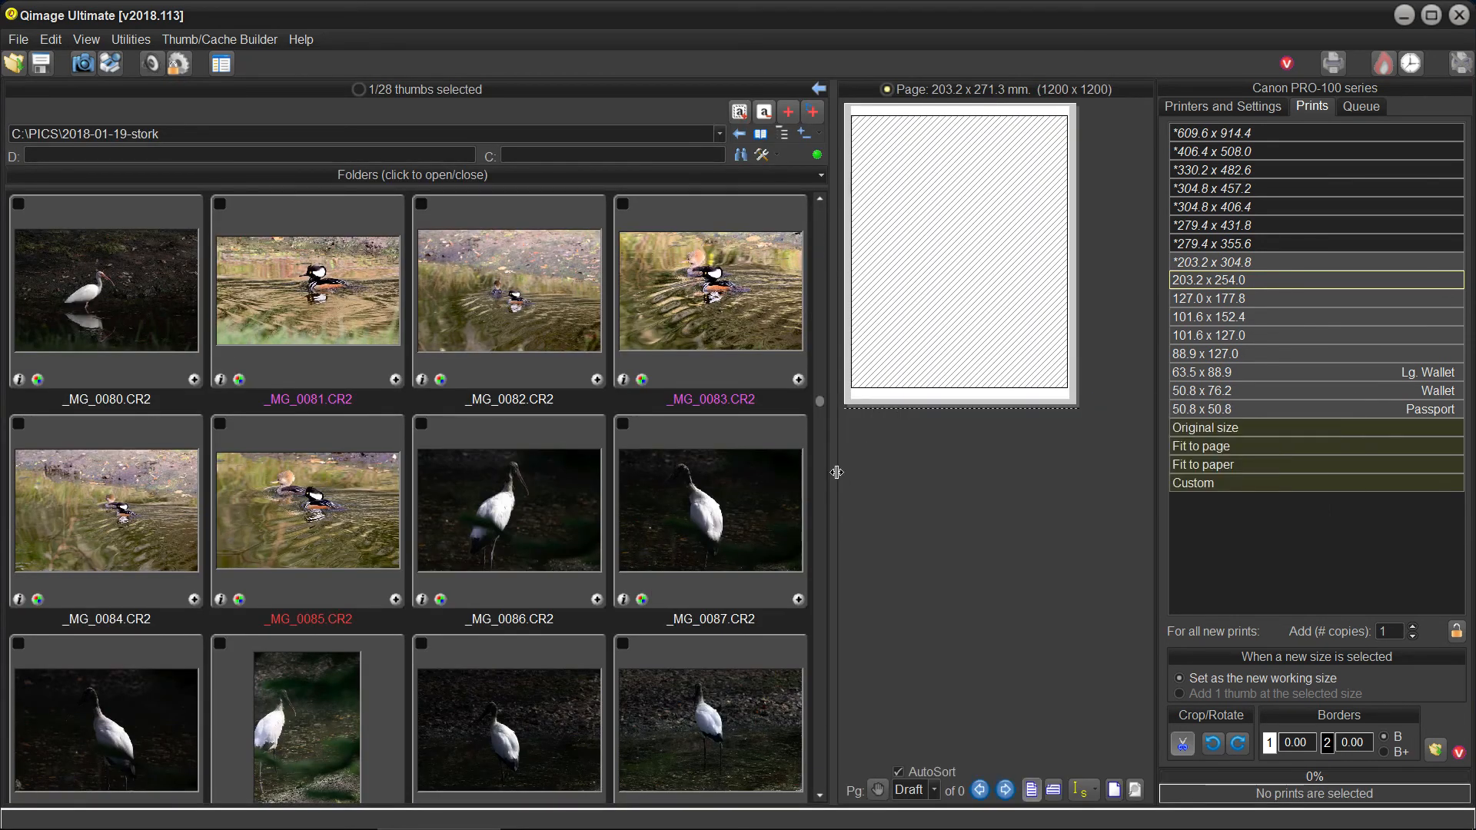
left_click_drag(835, 472, 694, 483)
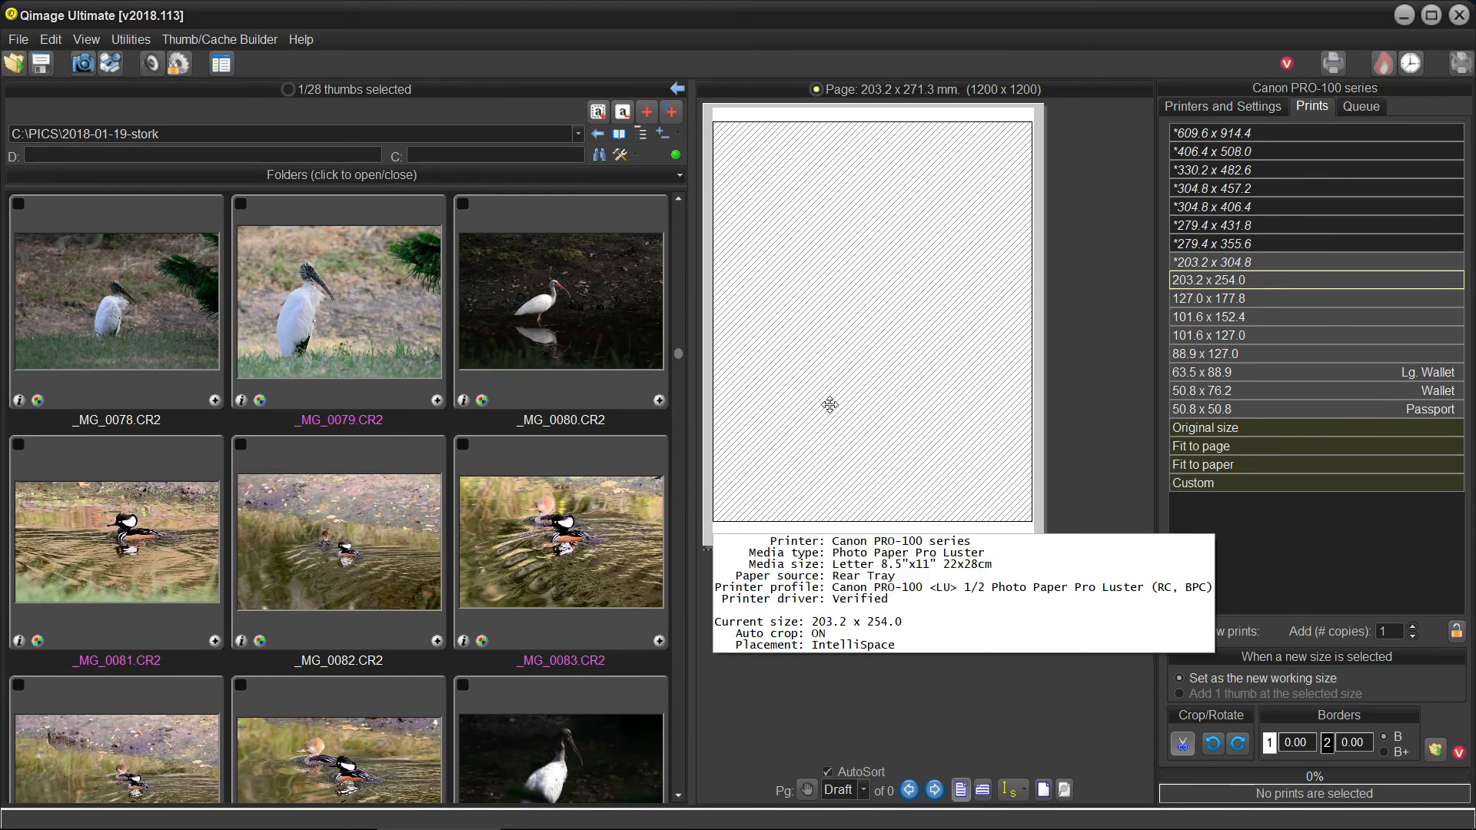
left_click_drag(687, 523, 592, 530)
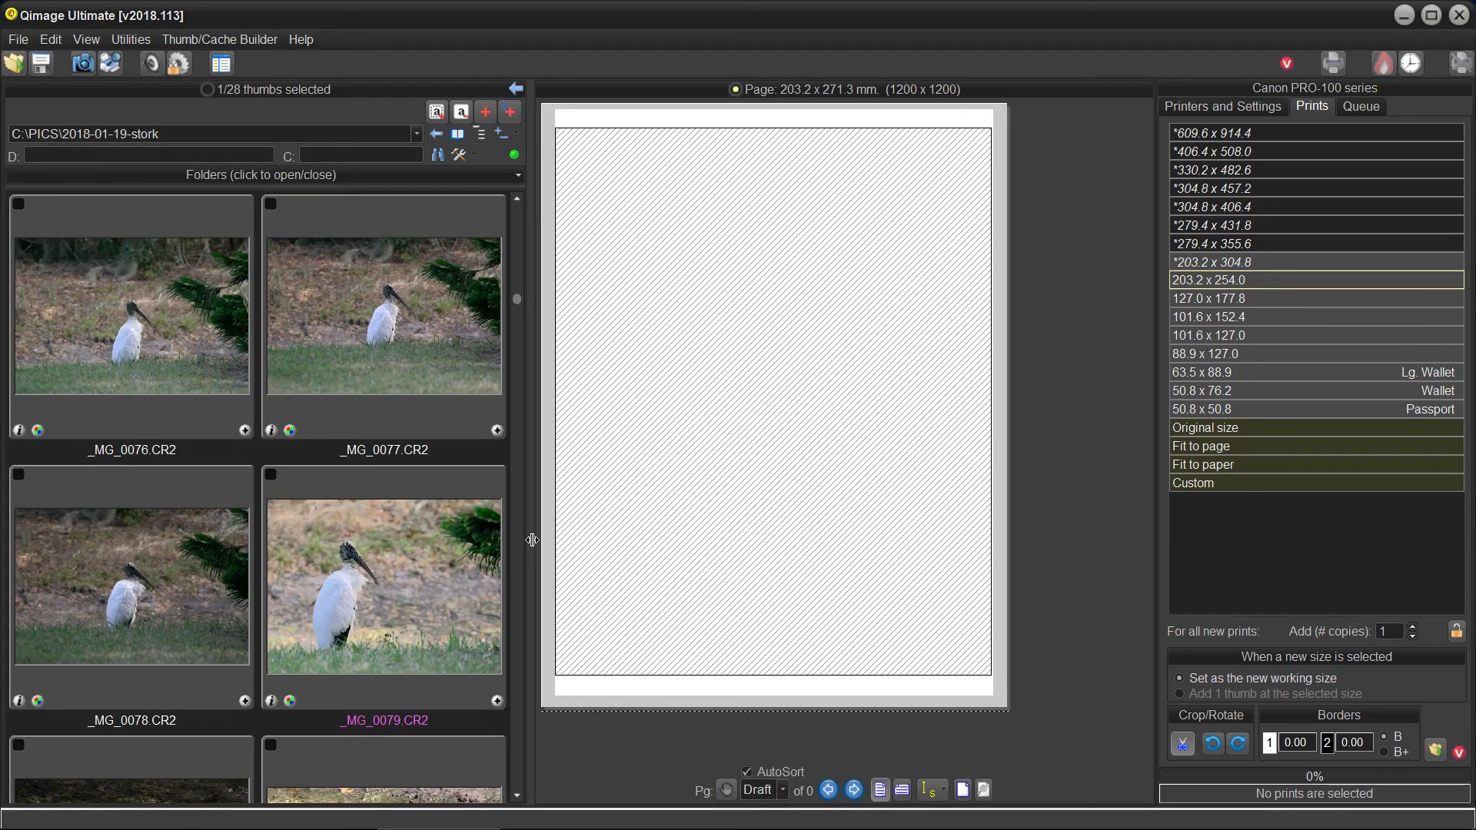
left_click_drag(527, 538, 432, 536)
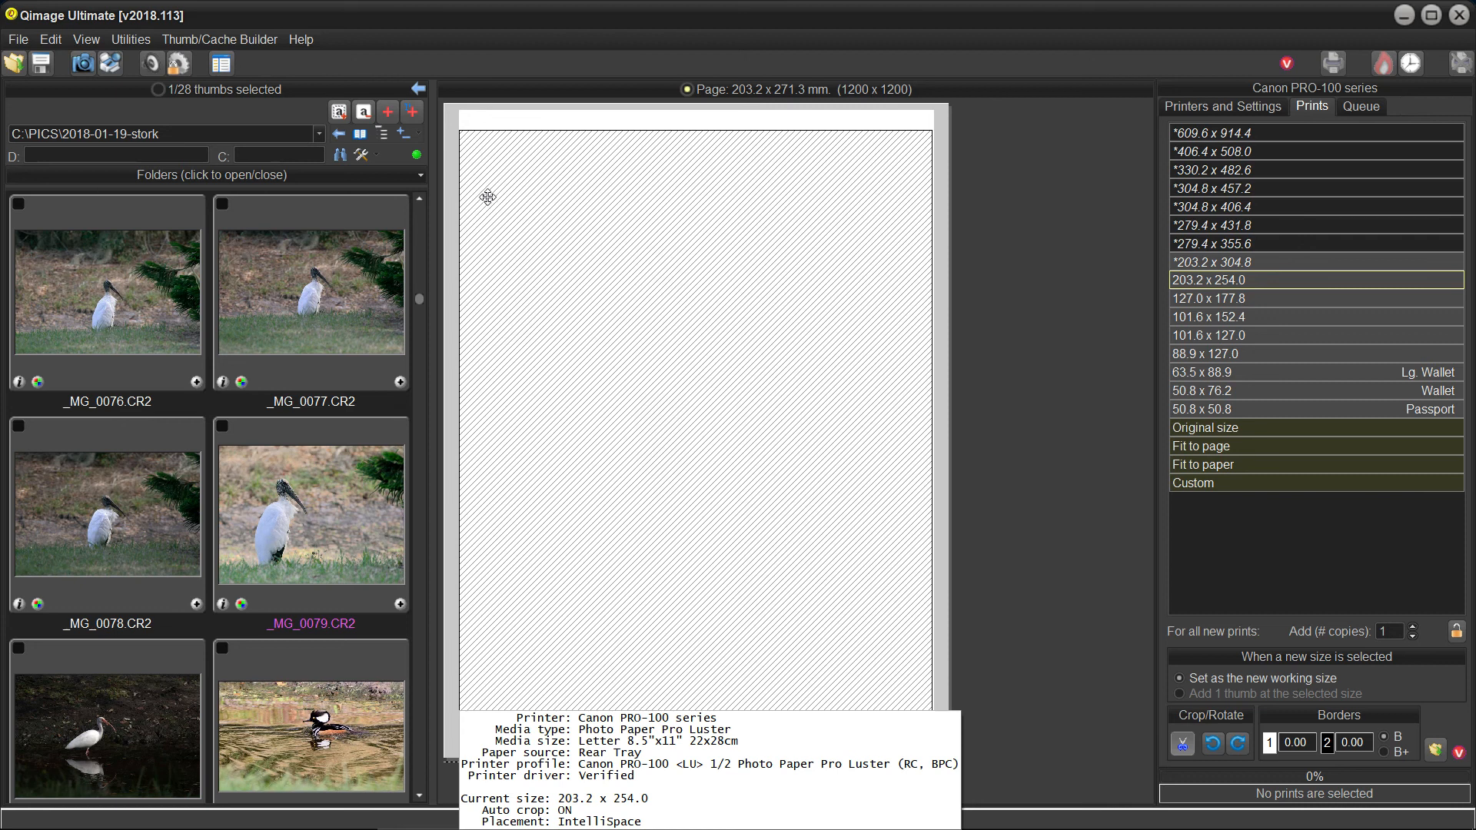
- Let the thumbnail area resize automatically to fit the page preview, and change the page orientation to landscape
left_click(419, 90)
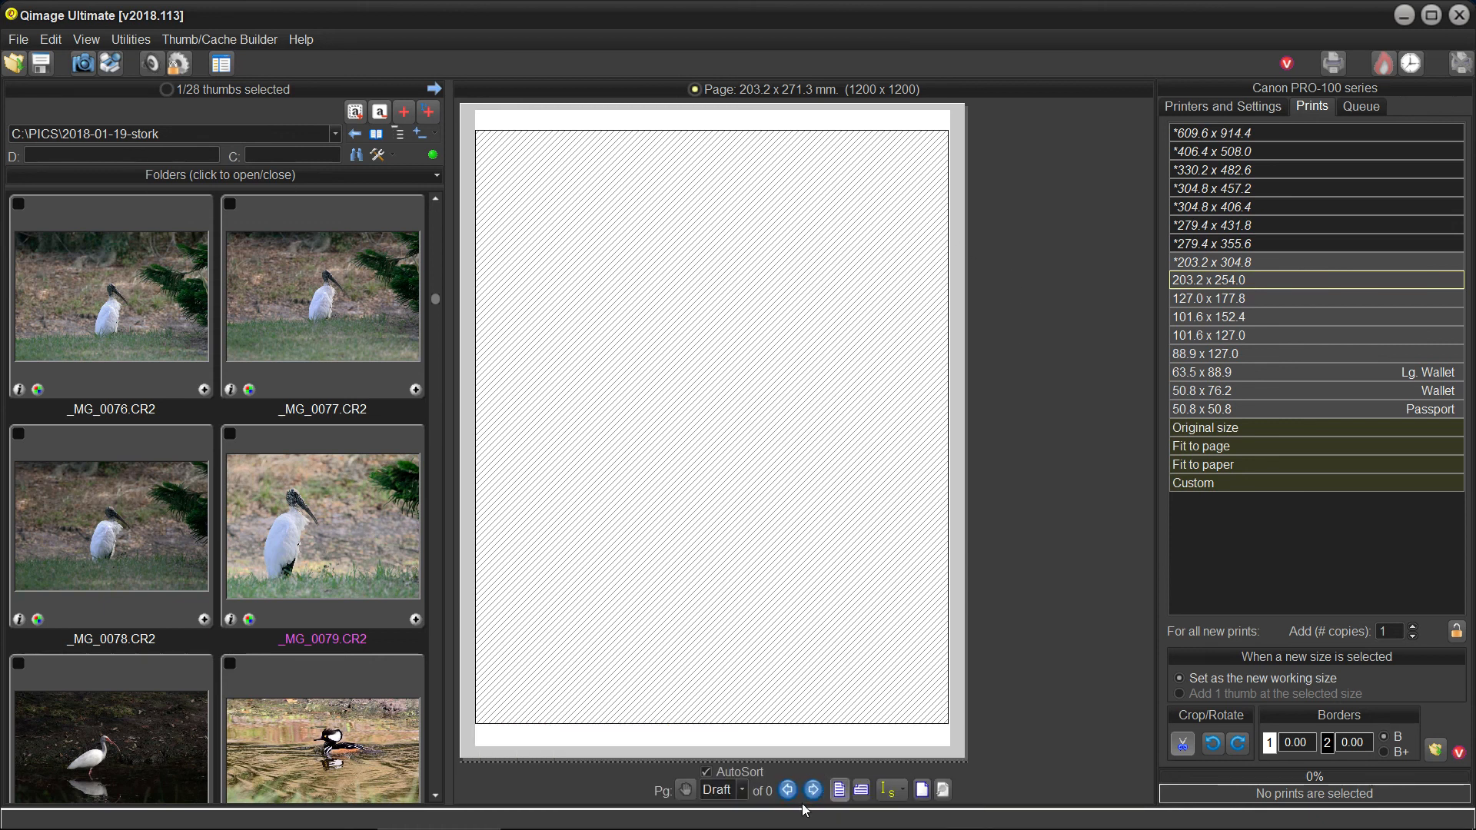
left_click(862, 791)
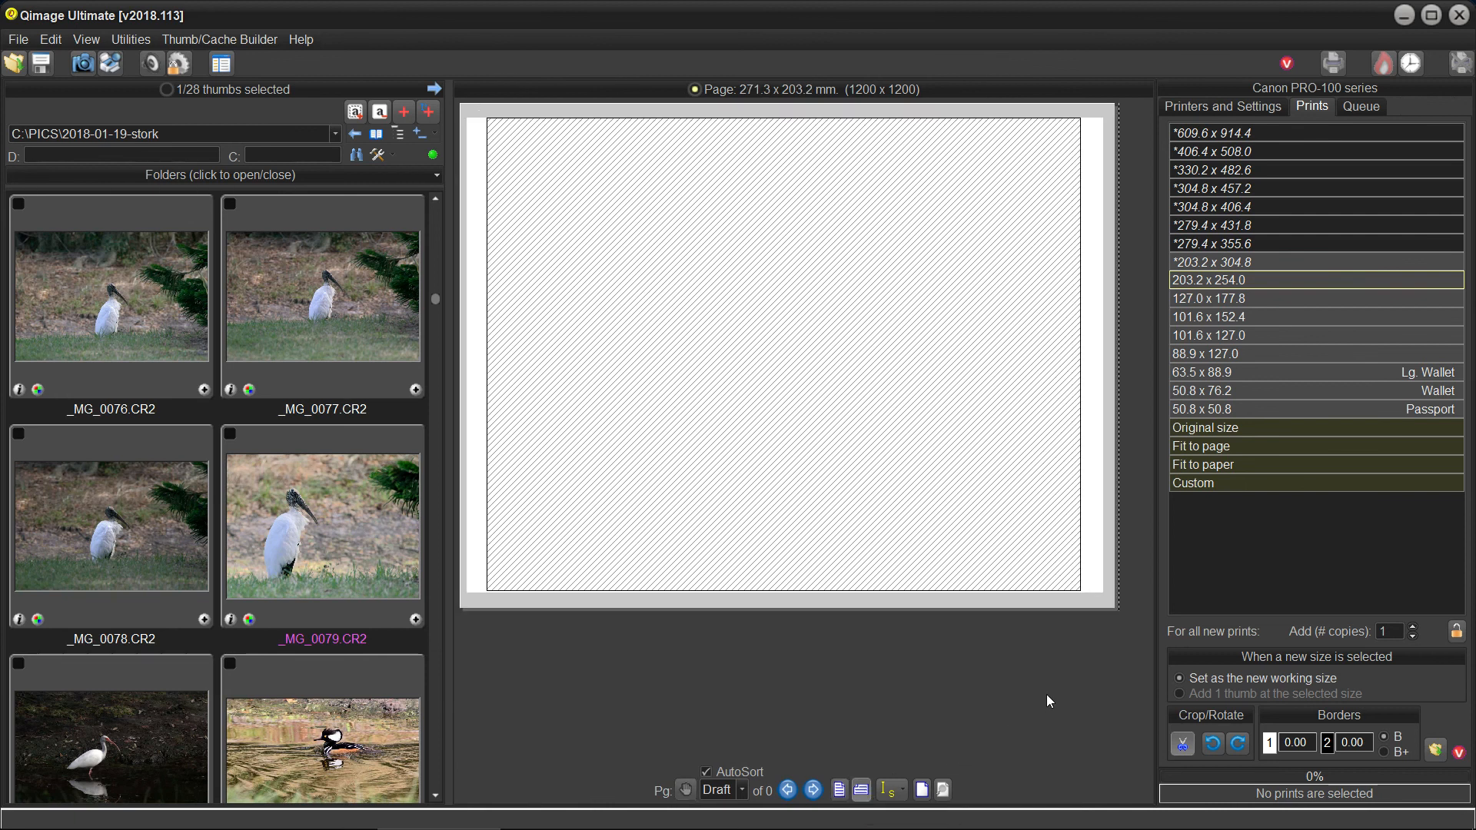